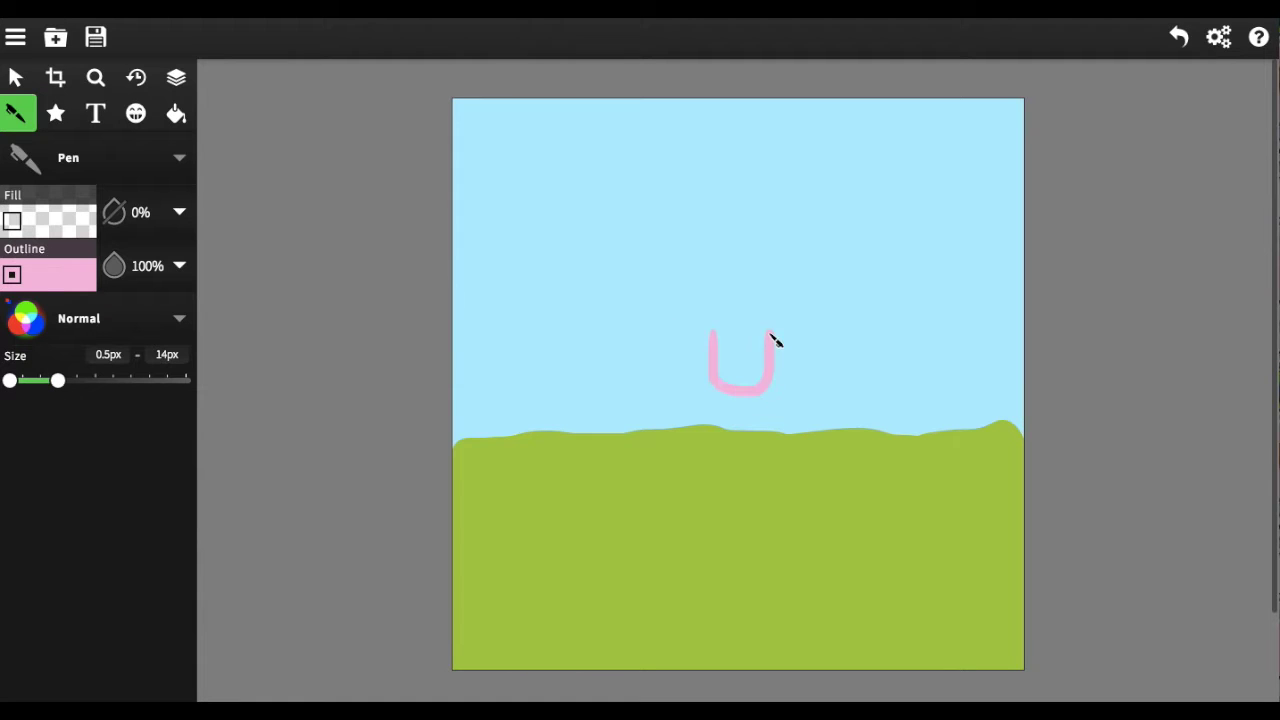
Undo the last pink strokes and redraw the bird's head and body outline in light pink with the 14 px pen
key(ctrl+z)
key(ctrl+z)
key(ctrl+z)
drag(745, 387, 688, 365)
drag(729, 318, 708, 306)
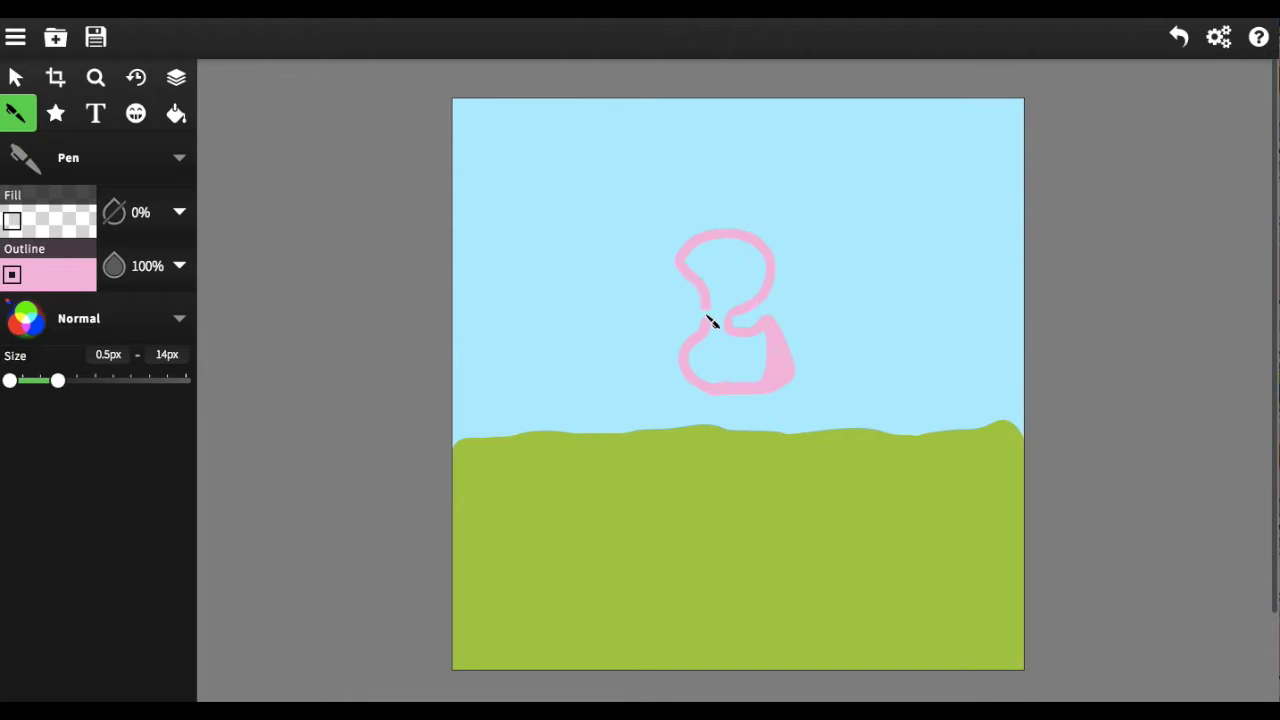
Draw a large solid yellow egg beneath the bird's body, extending down over the grass
click(50, 275)
click(355, 318)
mouse_move(729, 394)
mouse_down()
mouse_move(686, 491)
mouse_move(779, 509)
mouse_move(758, 397)
mouse_move(777, 554)
mouse_move(666, 452)
mouse_move(721, 568)
mouse_move(794, 543)
mouse_up()
drag(57, 380, 114, 380)
click(136, 77)
click(136, 77)
mouse_move(737, 406)
mouse_down()
mouse_move(697, 550)
mouse_move(771, 451)
mouse_move(731, 449)
mouse_move(735, 480)
mouse_up()
Sample the bird's light pink and fill in its head and body with the pen at 21 px
click(51, 275)
click(394, 437)
click(703, 290)
mouse_move(745, 385)
mouse_down()
mouse_move(717, 358)
mouse_move(790, 386)
mouse_move(732, 334)
mouse_move(707, 281)
mouse_move(737, 265)
mouse_move(703, 250)
mouse_up()
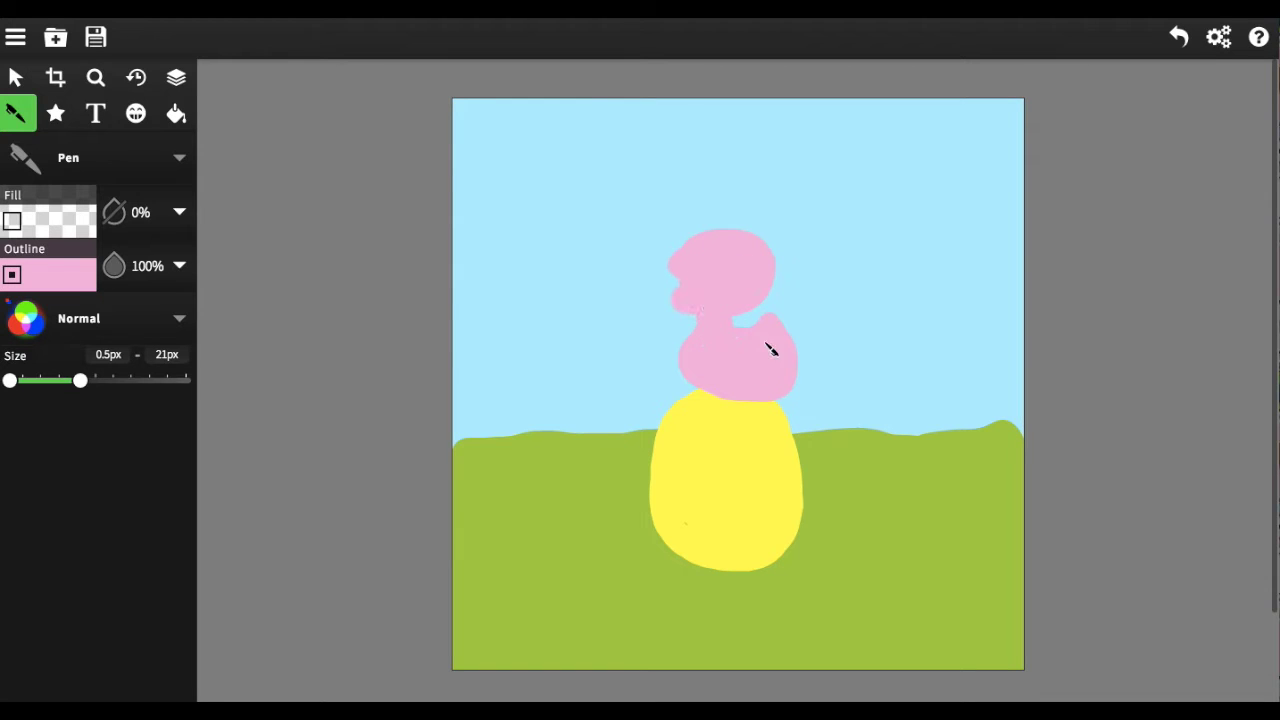
click(51, 275)
click(289, 343)
drag(80, 380, 47, 380)
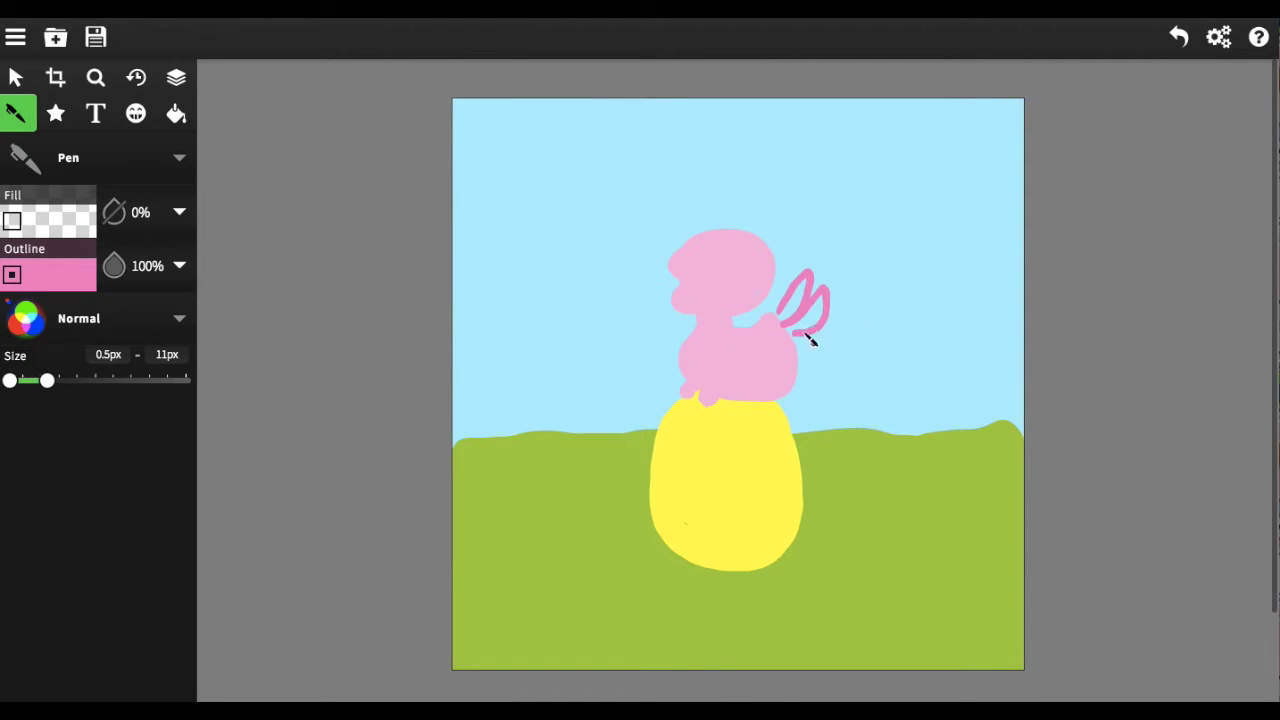
click(136, 77)
click(134, 177)
click(15, 113)
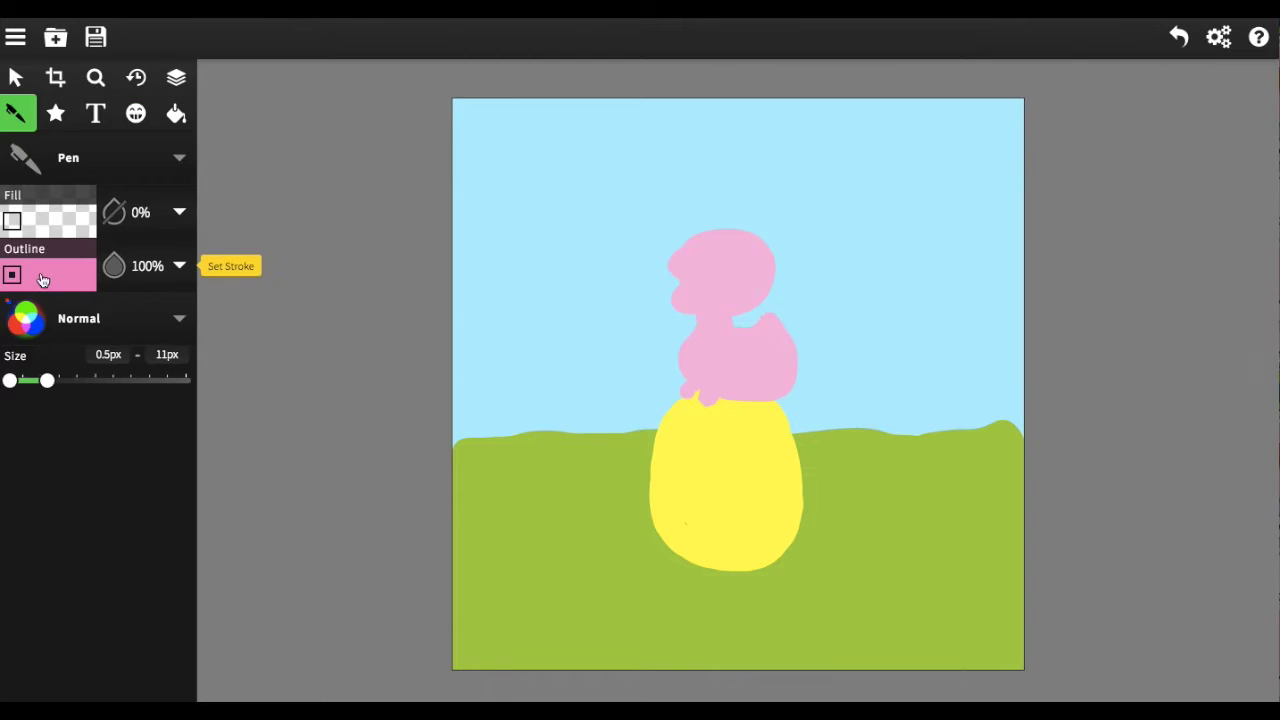
Add crest spikes, back-of-head feathers and a feathered tail to the bird in light pink with a 15 px pen
click(95, 77)
click(757, 370)
click(15, 113)
click(51, 275)
click(289, 343)
mouse_move(714, 157)
mouse_down()
mouse_move(799, 118)
mouse_move(789, 200)
mouse_up()
key(z)
key(p)
drag(795, 125, 820, 105)
drag(825, 190, 815, 243)
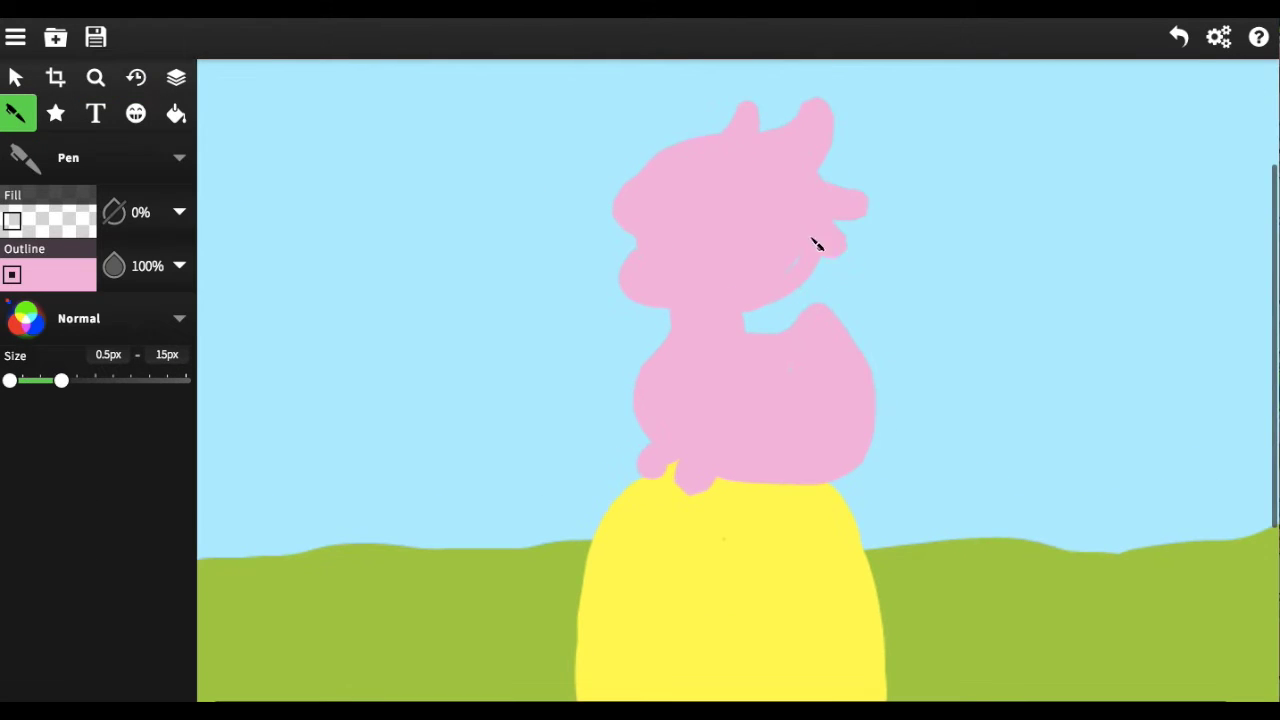
mouse_move(812, 423)
mouse_down()
mouse_move(833, 334)
mouse_move(862, 310)
mouse_move(894, 337)
mouse_move(884, 367)
mouse_up()
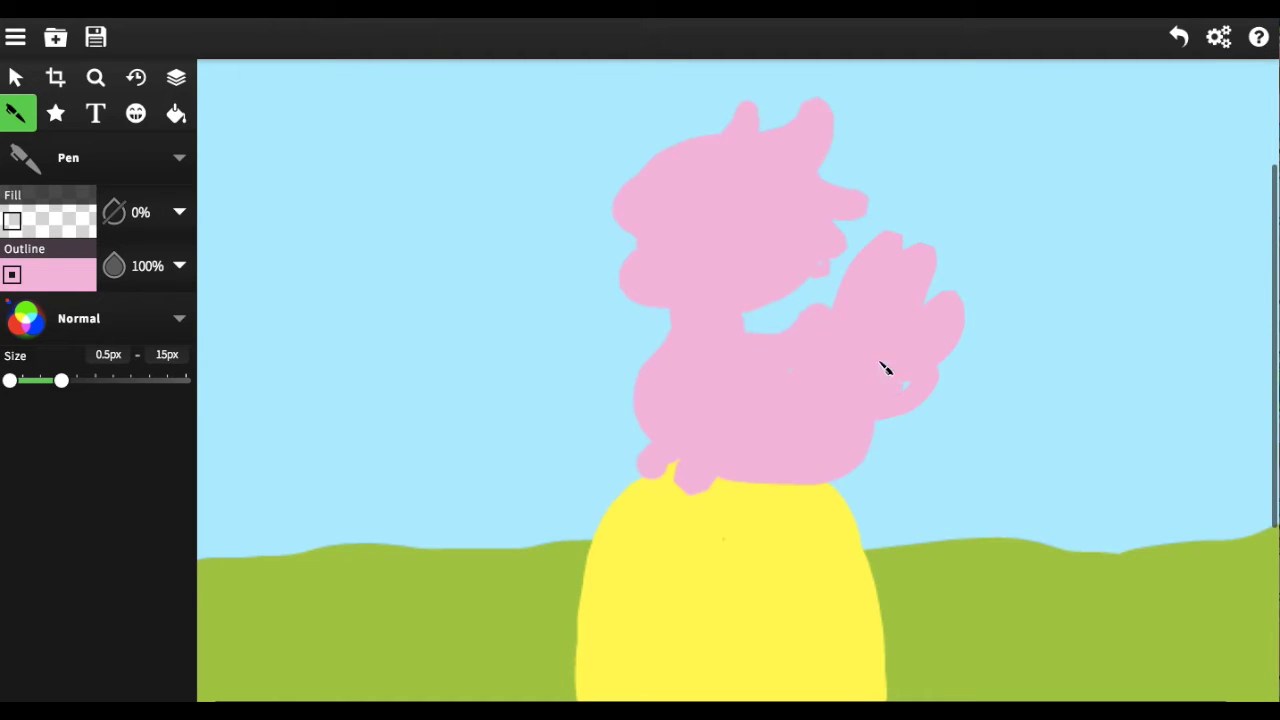
Outline the jaw, back-of-head feathers, crest and crown of the bird in black with a 5.6 px pen
click(51, 275)
click(240, 560)
drag(61, 380, 33, 380)
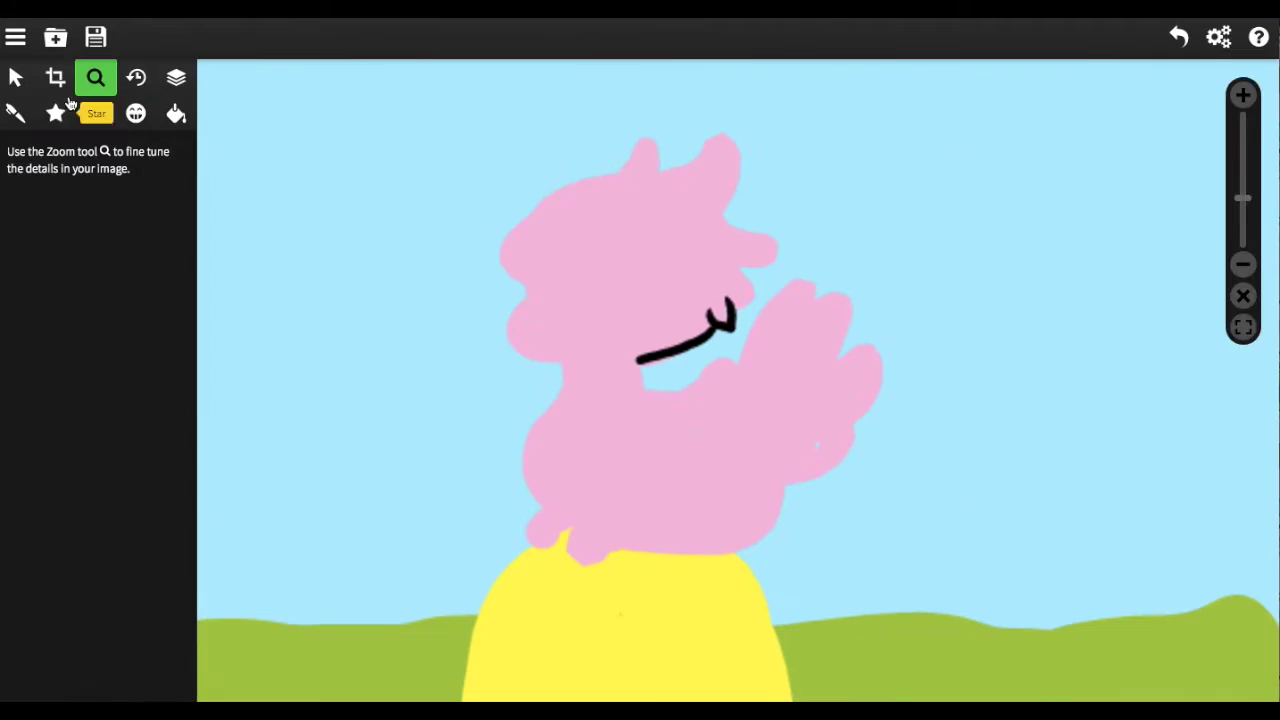
key(p)
key(bracketleft)
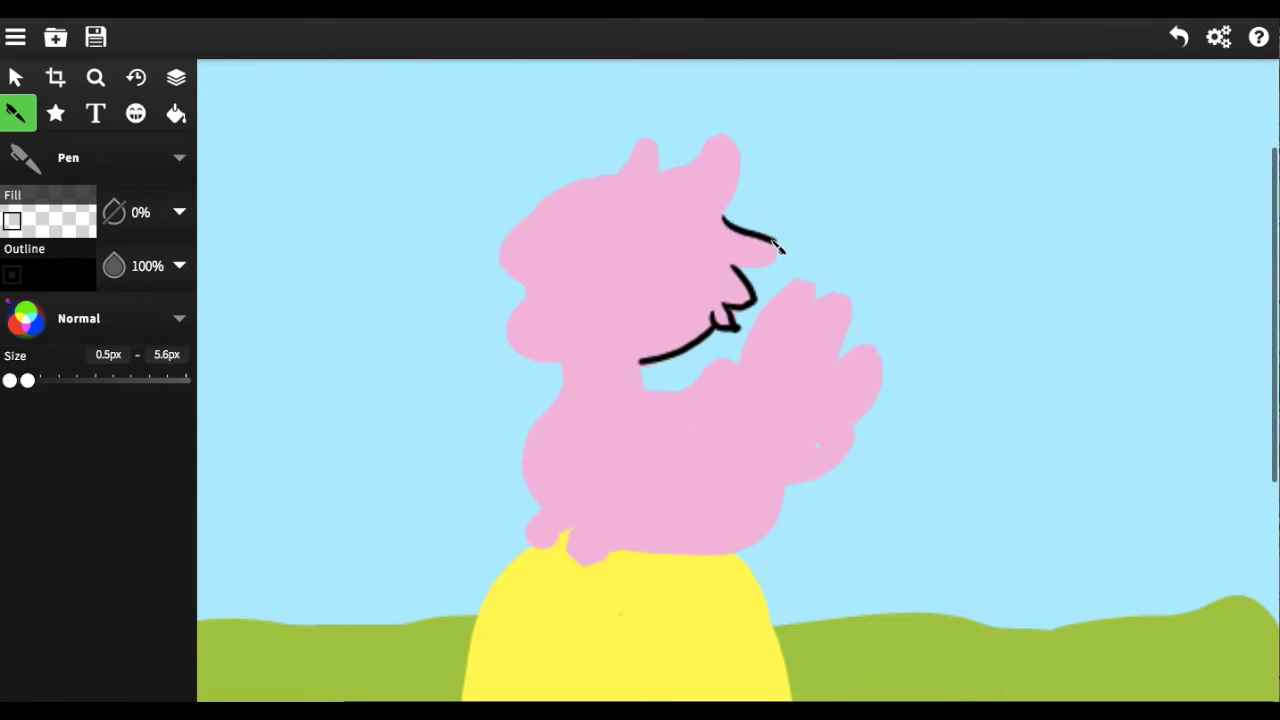
scroll(655, 145, down, 1)
mouse_move(652, 142)
mouse_down()
mouse_move(590, 172)
mouse_move(534, 225)
mouse_up()
Outline the bird's neck, chest, feet, wing and belly in black
mouse_move(540, 320)
mouse_down()
mouse_move(668, 340)
mouse_move(568, 466)
mouse_move(572, 512)
mouse_up()
drag(632, 440, 708, 510)
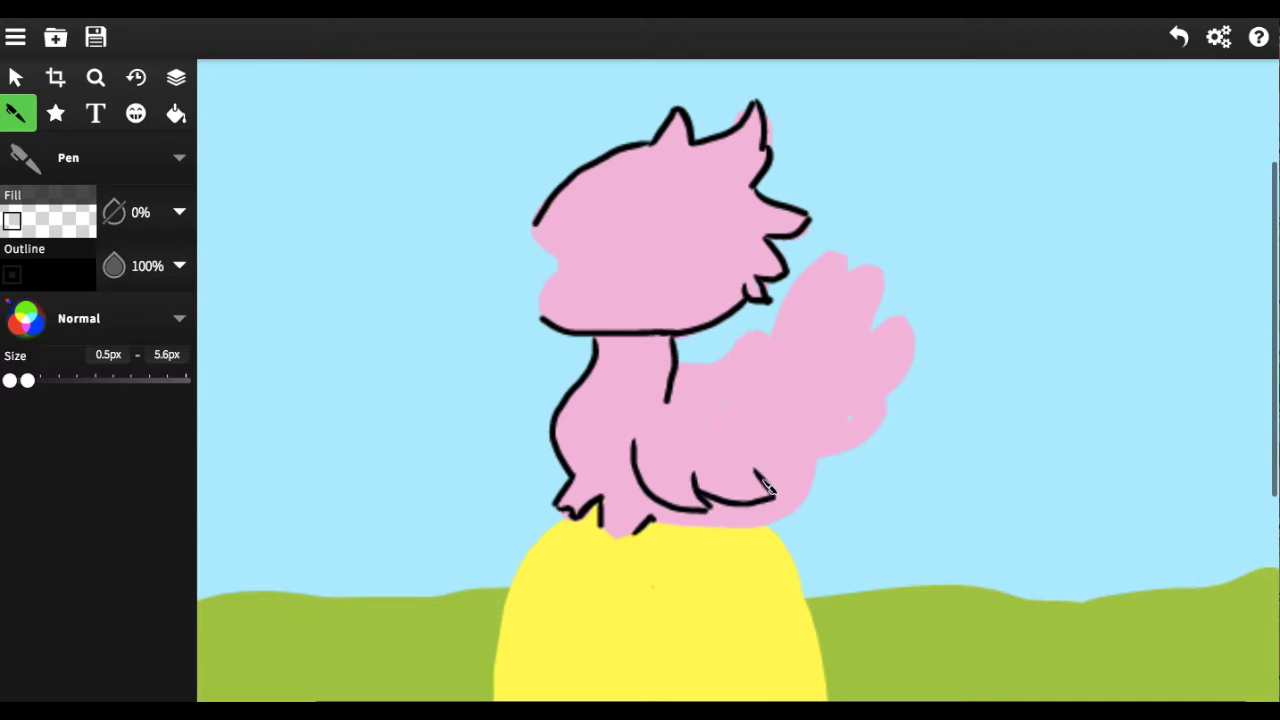
key(ctrl+z)
mouse_move(775, 371)
mouse_down()
mouse_move(808, 472)
mouse_move(708, 532)
mouse_move(648, 524)
mouse_up()
Outline the bird's back and upper tail feathers in black, undoing and redrawing the first attempt
mouse_move(676, 366)
mouse_down()
mouse_move(728, 358)
mouse_move(818, 256)
mouse_up()
drag(788, 352, 845, 275)
key(ctrl+z)
key(ctrl+z)
drag(765, 355, 818, 256)
mouse_move(788, 355)
mouse_down()
mouse_move(845, 275)
mouse_move(903, 336)
mouse_up()
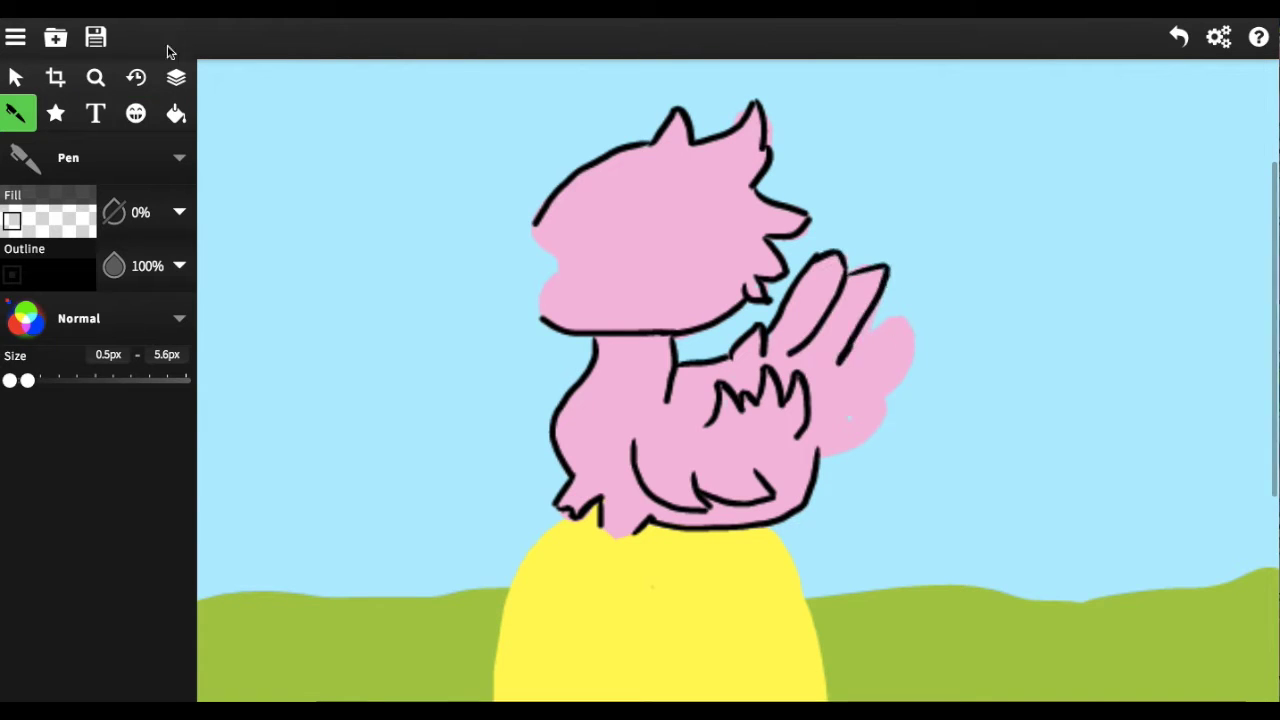
Undo the last tail strokes and redraw the tail feathers' black outlines with narrower, more pointed shapes
key(ctrl+z)
key(ctrl+z)
key(ctrl+z)
mouse_move(790, 356)
mouse_down()
mouse_move(796, 286)
mouse_move(854, 346)
mouse_move(848, 258)
mouse_move(848, 311)
mouse_move(903, 320)
mouse_move(823, 386)
mouse_move(888, 399)
mouse_move(834, 435)
mouse_up()
key(ctrl+z)
key(ctrl+z)
key(ctrl+z)
key(ctrl+z)
click(16, 113)
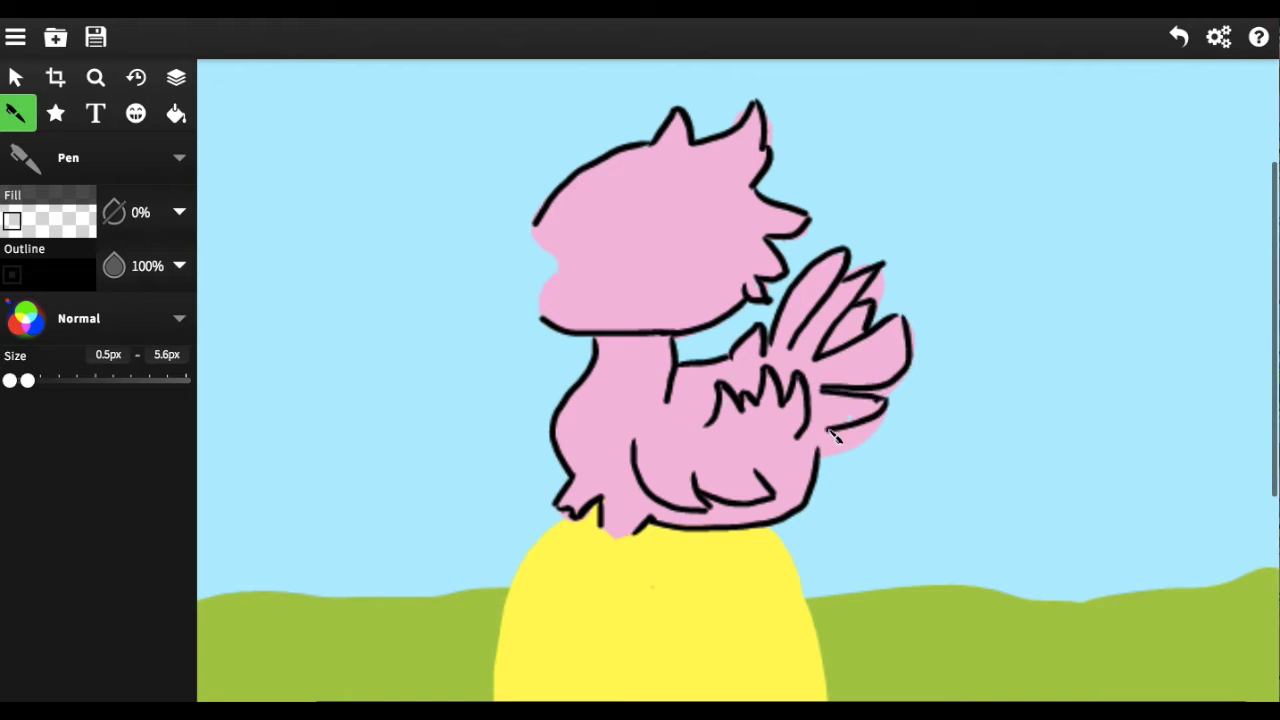
drag(899, 368, 835, 382)
Paint over the excess pink around the tail in sky blue and redraw the rump outline in black
click(48, 270)
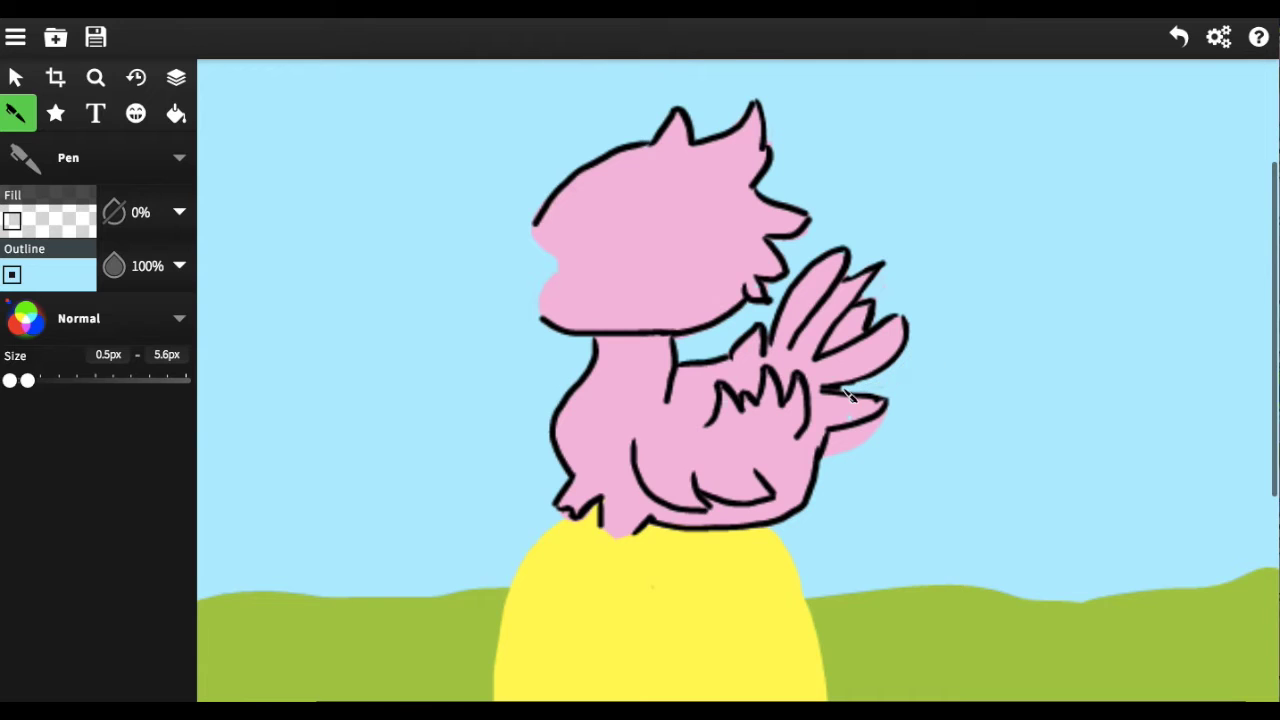
scroll(848, 396, down, 1)
drag(838, 398, 895, 380)
scroll(884, 340, up, 1)
scroll(884, 340, left, 3)
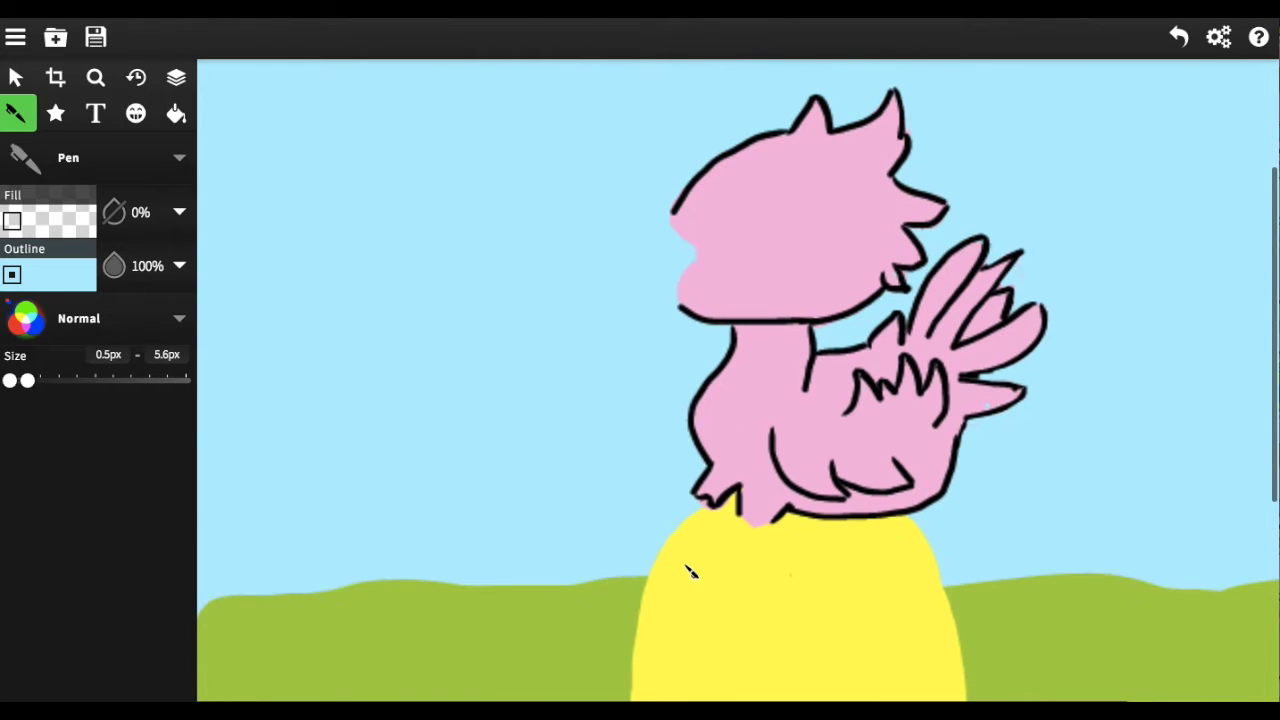
click(48, 275)
drag(966, 424, 928, 484)
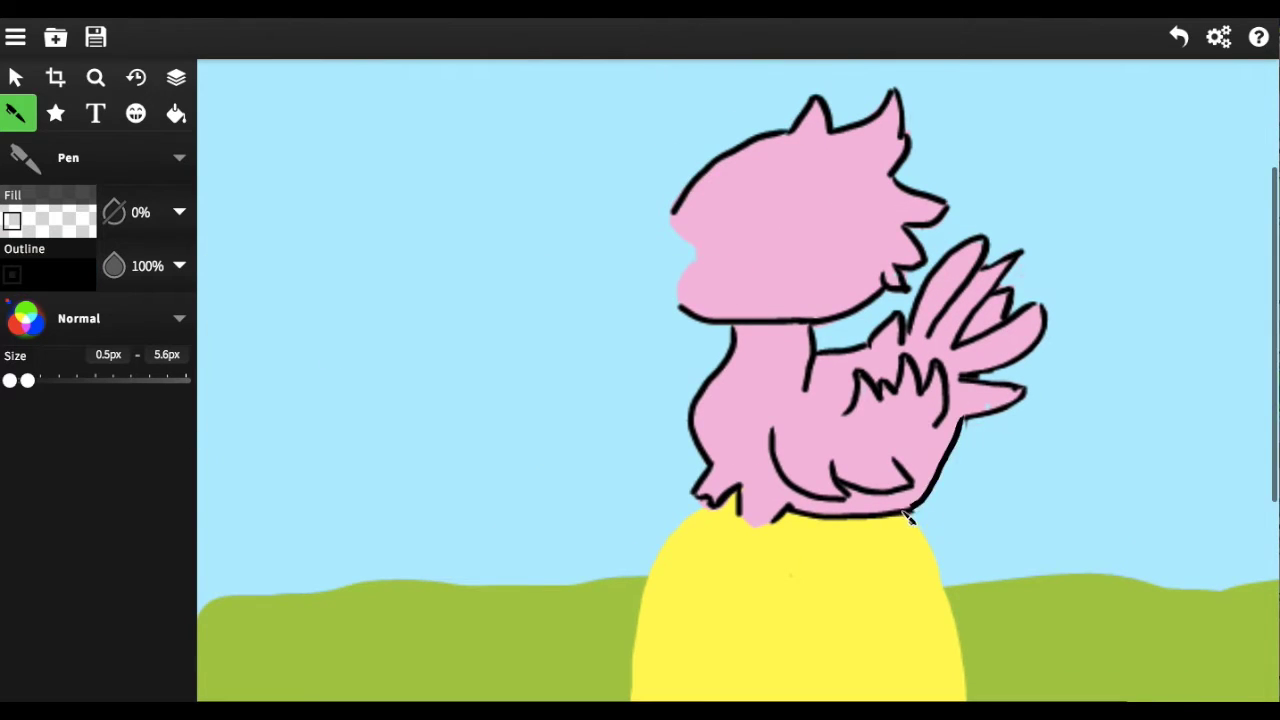
Draw a curved yellow beak on the front of the bird's head and outline it in black
click(48, 275)
click(371, 346)
drag(655, 212, 645, 305)
mouse_move(630, 235)
mouse_down()
mouse_move(627, 292)
mouse_move(617, 228)
mouse_move(603, 302)
mouse_move(685, 302)
mouse_up()
click(48, 275)
click(391, 305)
Add fine black hatching to the head and tail feathers with a 3.3 px pen
scroll(950, 208, up, 2)
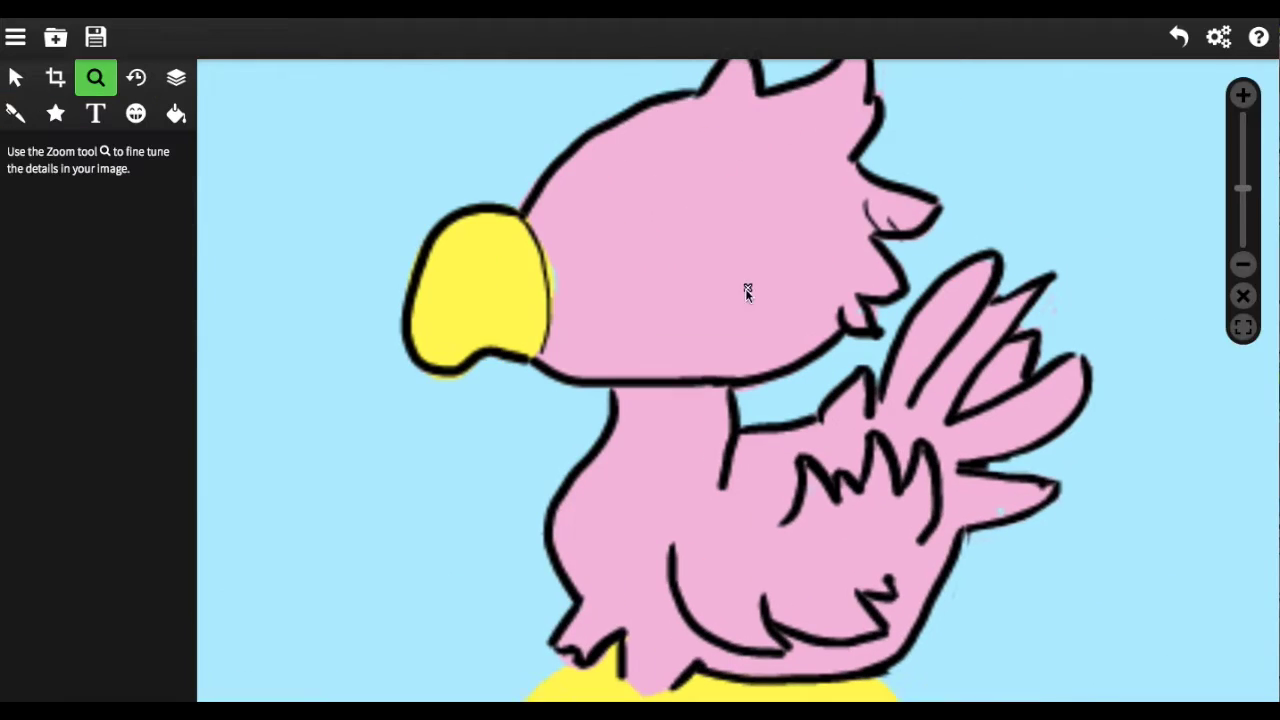
key(p)
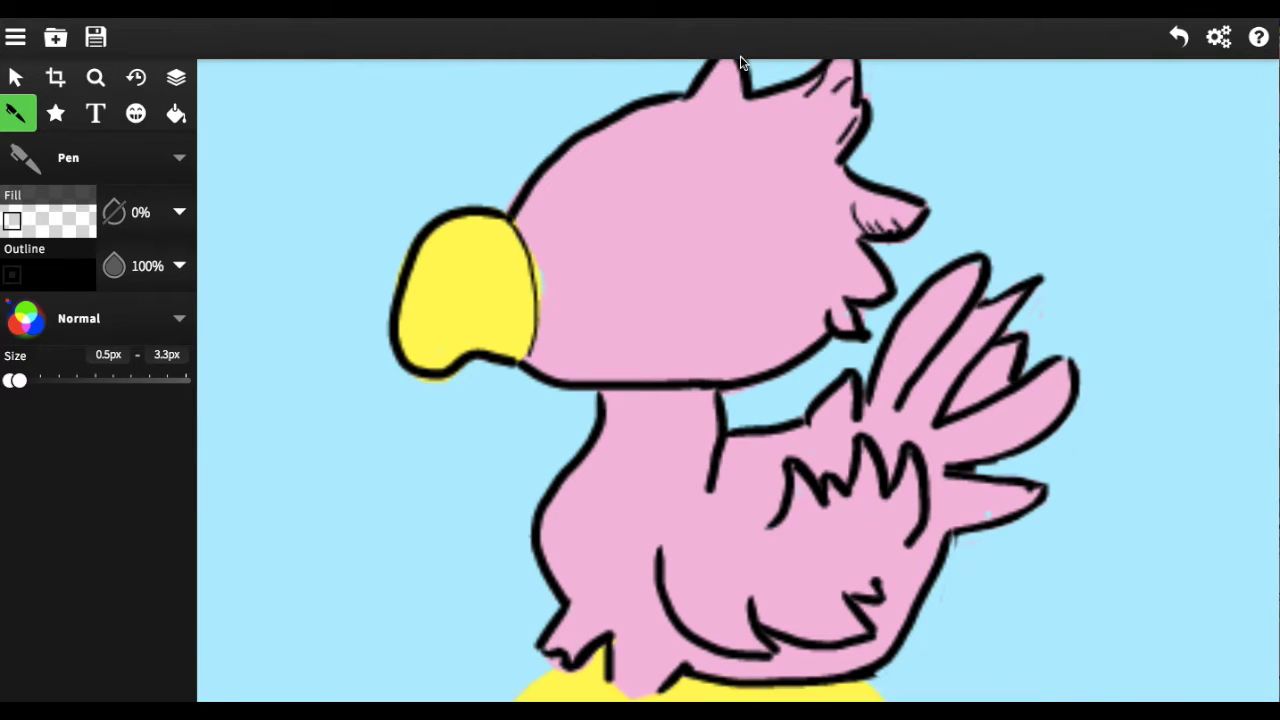
scroll(775, 288, down, 1)
scroll(840, 252, right, 2)
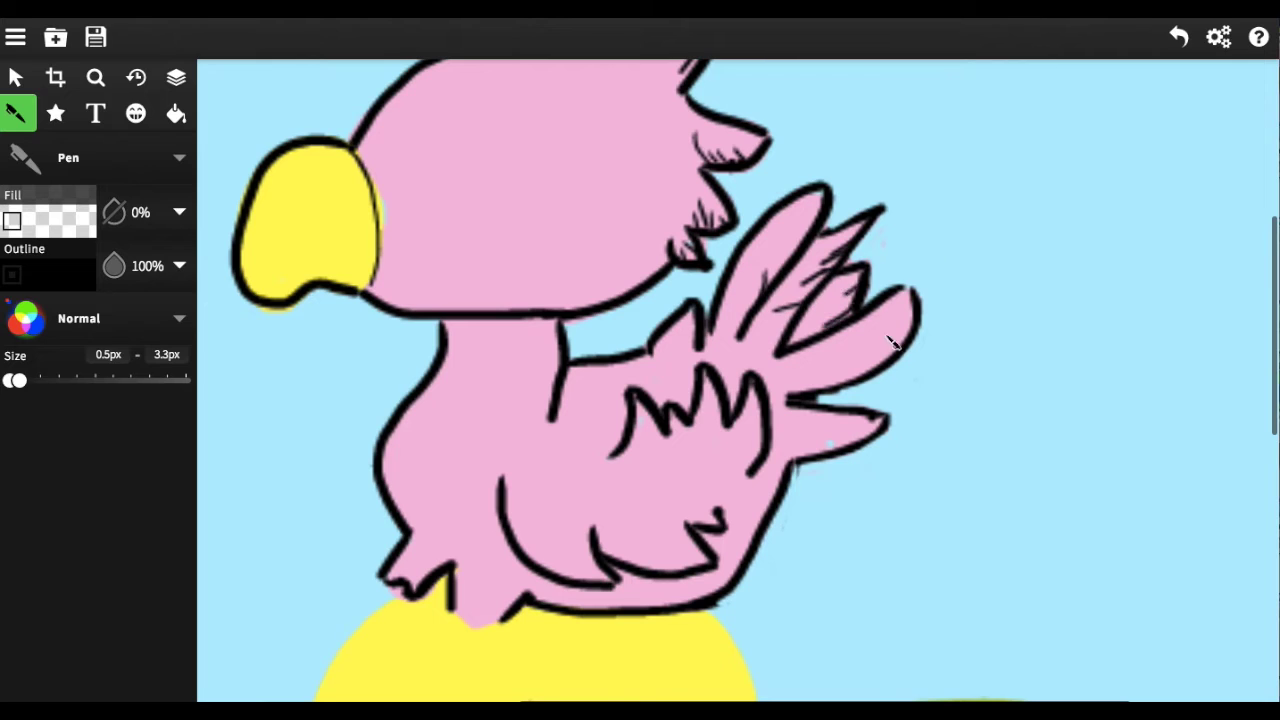
mouse_move(912, 342)
mouse_down()
mouse_move(840, 350)
mouse_move(825, 376)
mouse_up()
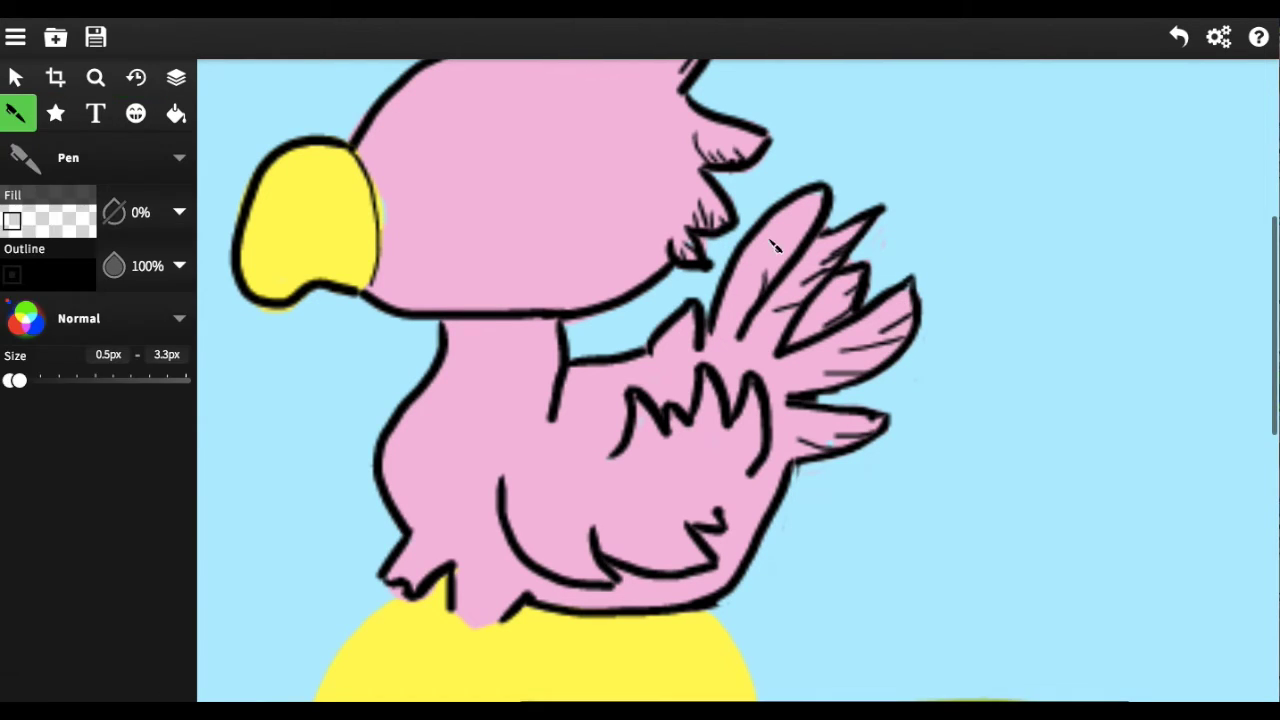
Hatch the upper tail and wing feathers in black and give the front foot a jagged outline
scroll(905, 305, up, 1)
scroll(895, 280, down, 2)
scroll(912, 315, left, 2)
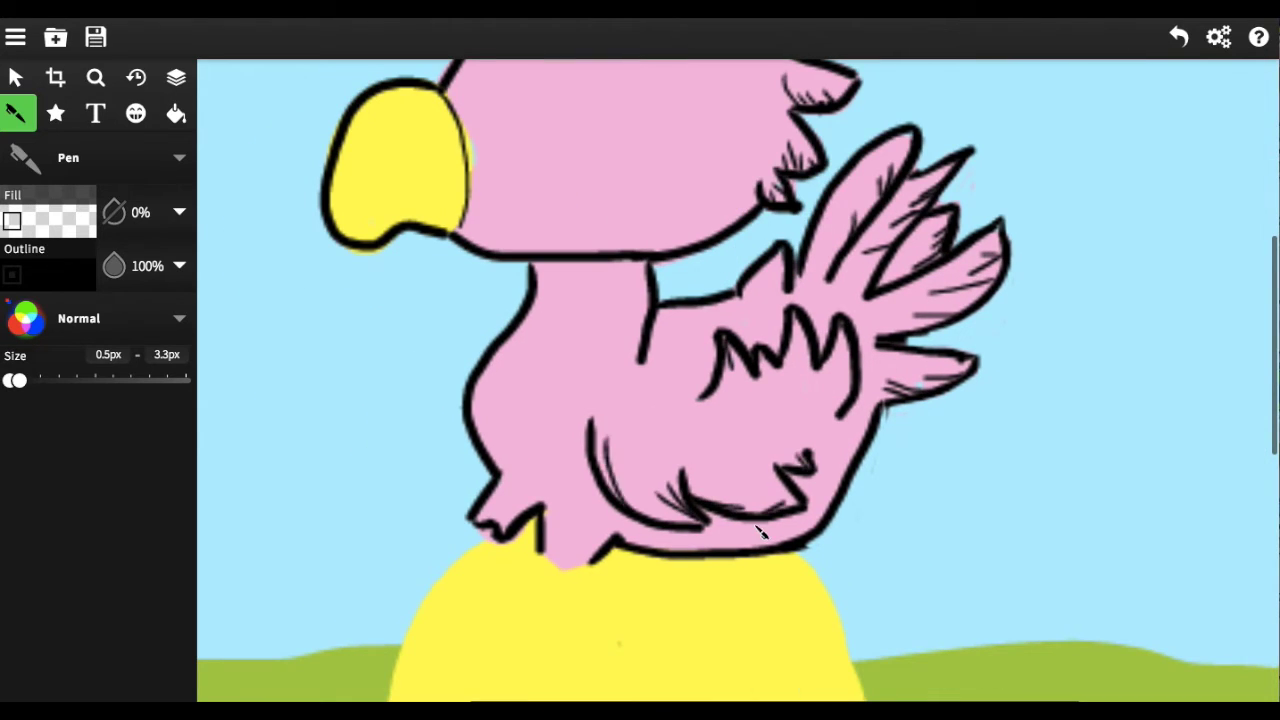
scroll(835, 377, down, 2)
scroll(829, 509, up, 2)
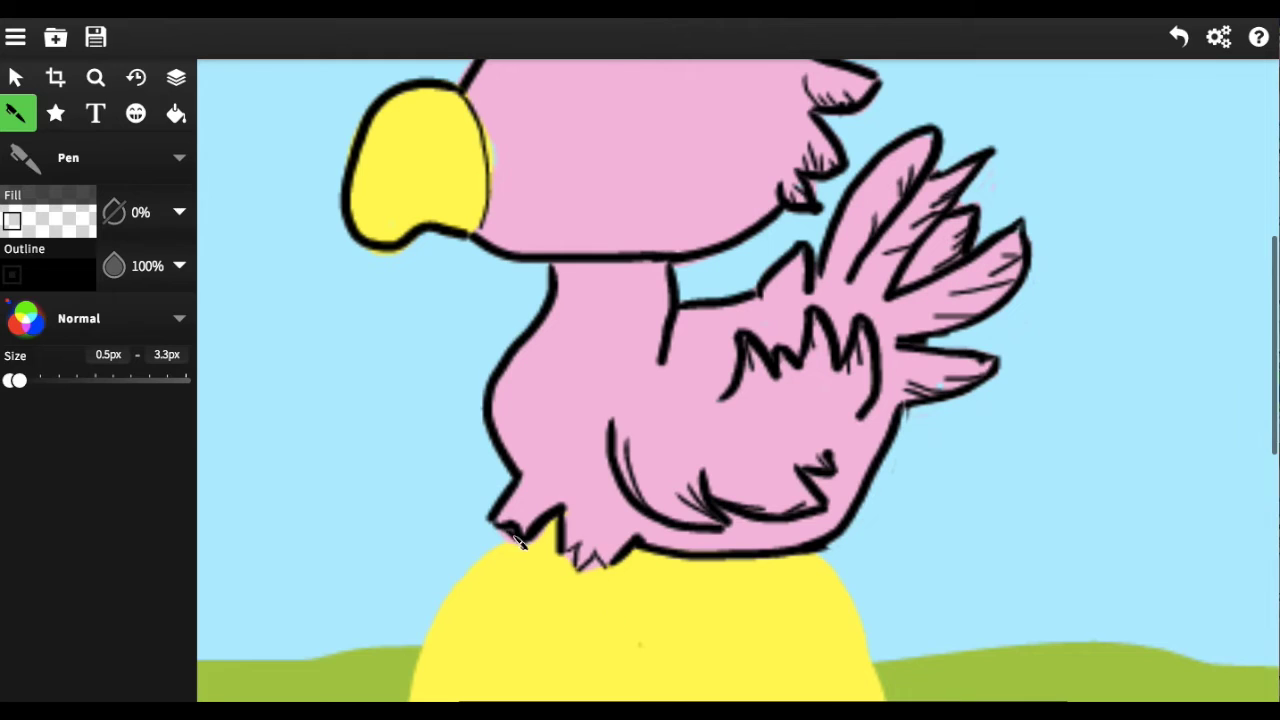
Outline the yellow egg in black with an 8.6 px pen
scroll(700, 380, up, 3)
scroll(700, 380, down, 2)
scroll(700, 380, up, 2)
key(z)
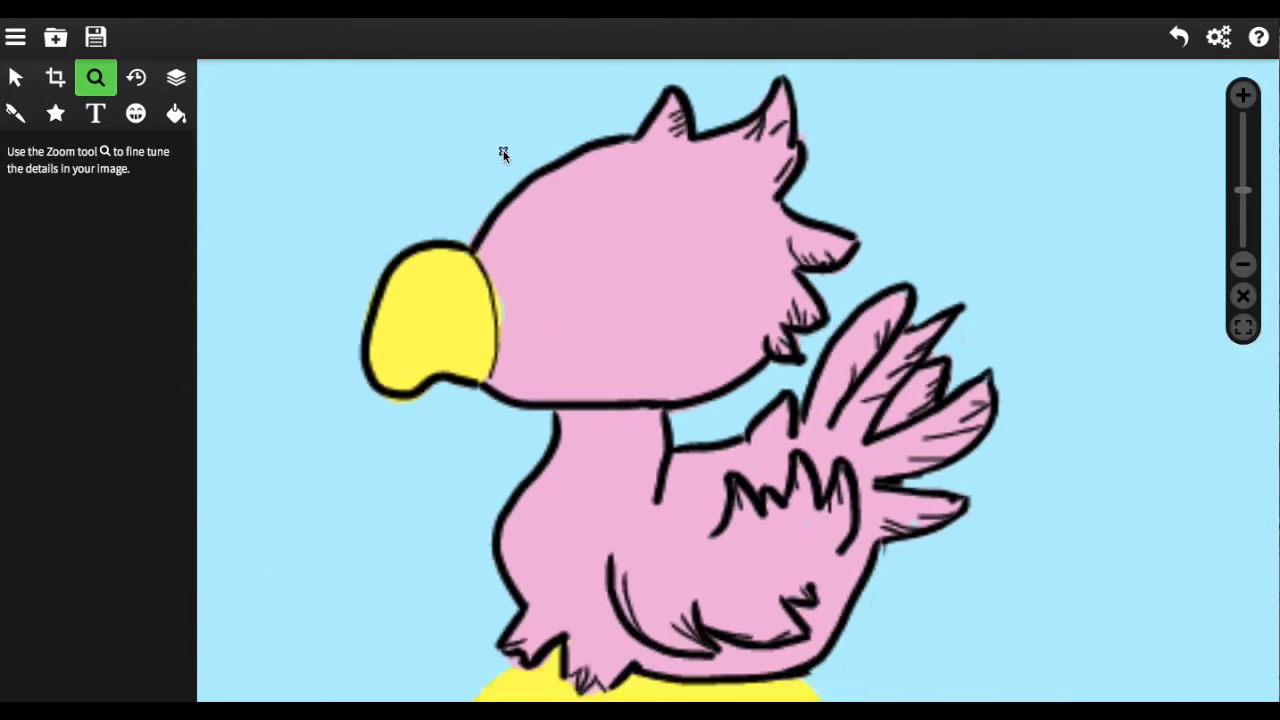
scroll(530, 167, down, 3)
scroll(551, 177, down, 2)
scroll(740, 317, up, 4)
mouse_move(822, 225)
mouse_down()
mouse_move(914, 514)
mouse_move(610, 683)
mouse_up()
mouse_move(560, 178)
mouse_down()
mouse_move(471, 371)
mouse_move(585, 668)
mouse_up()
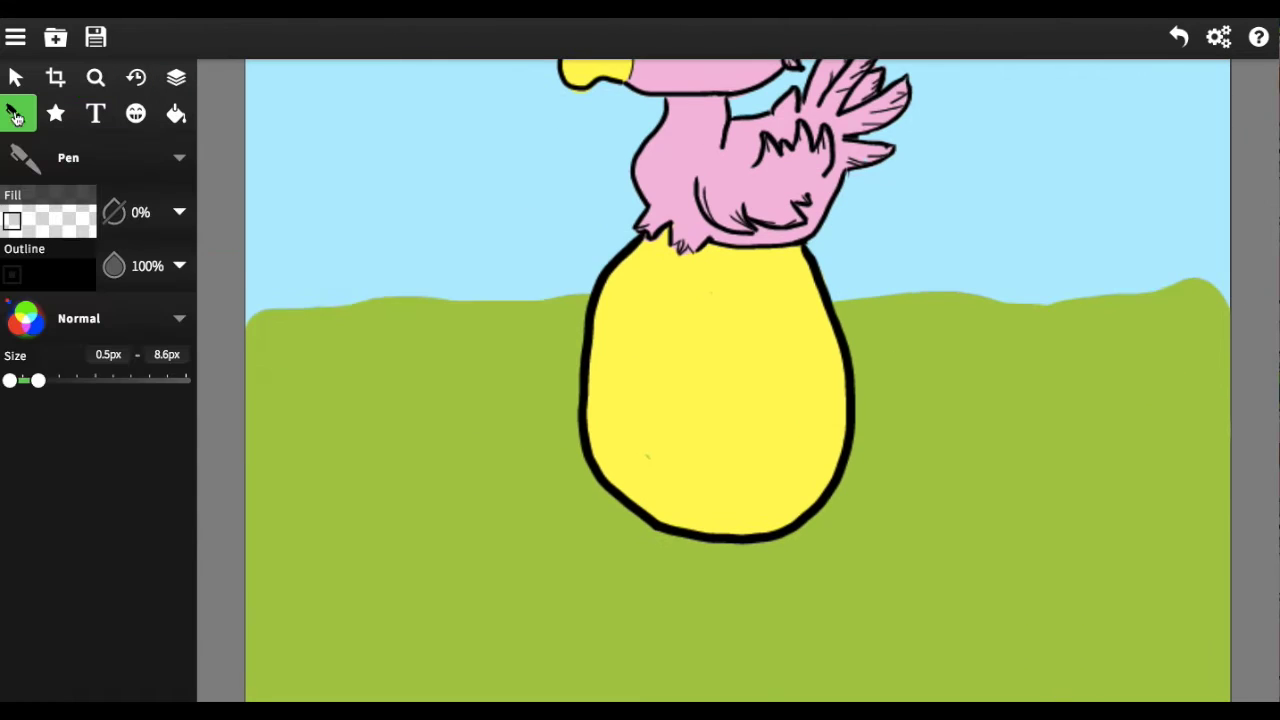
Paint over the bird's feet in yellow and sky blue at 13 px, and redraw the lower chest outline in black at 5.6 px
drag(38, 380, 30, 388)
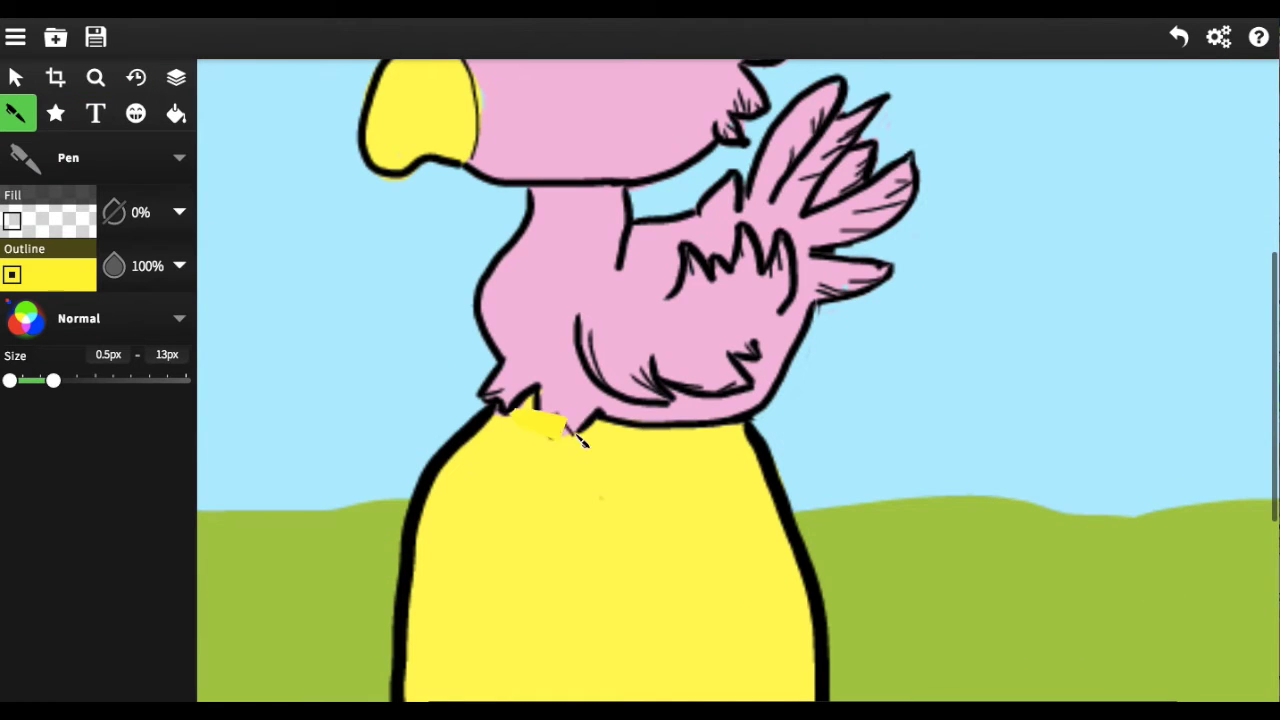
drag(600, 445, 500, 405)
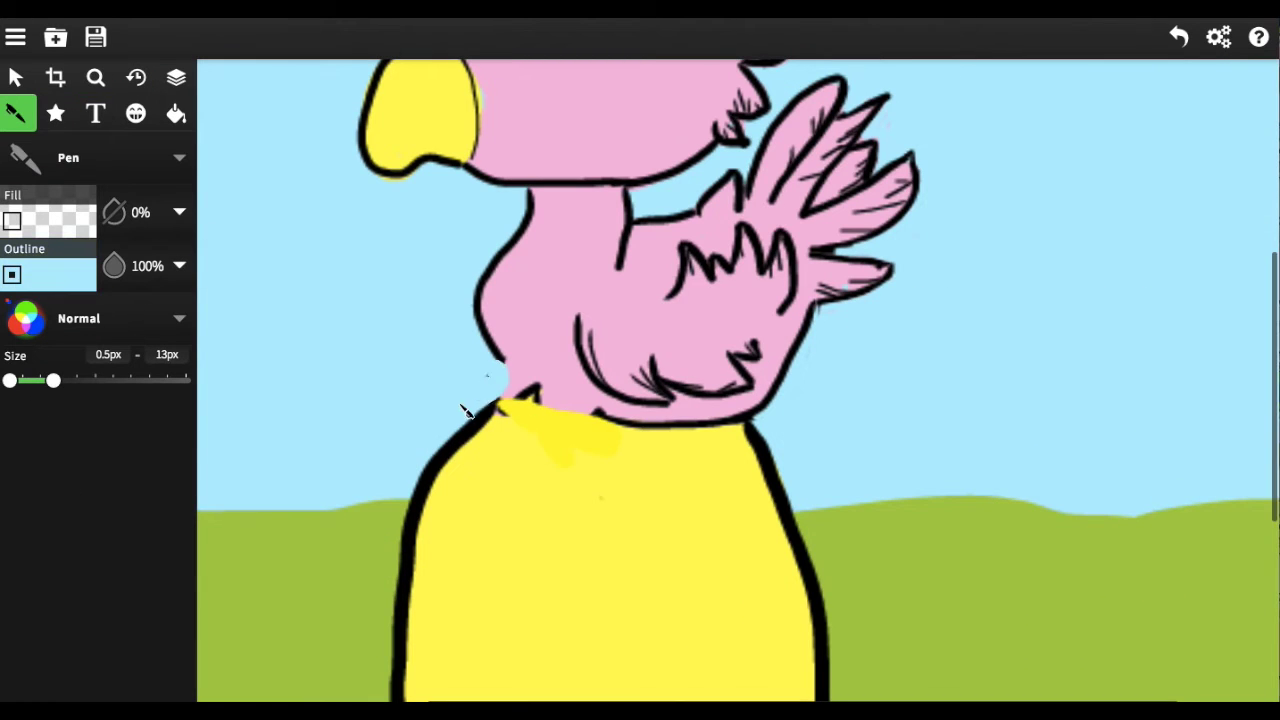
click(50, 275)
click(215, 580)
drag(53, 380, 27, 380)
drag(535, 392, 495, 420)
click(50, 275)
click(323, 329)
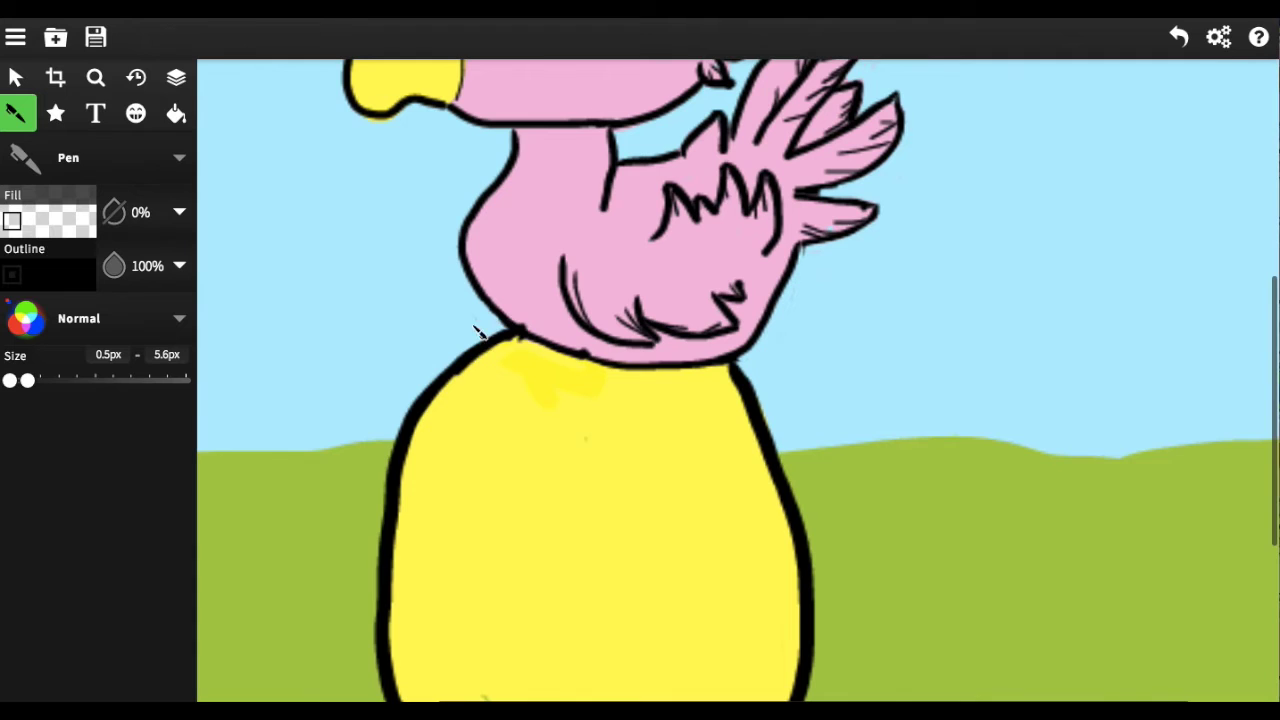
Shade the neck under the head and the front edge of the chest in darker pink with the 5.6 px pen
click(50, 275)
click(300, 329)
scroll(700, 400, up, 5)
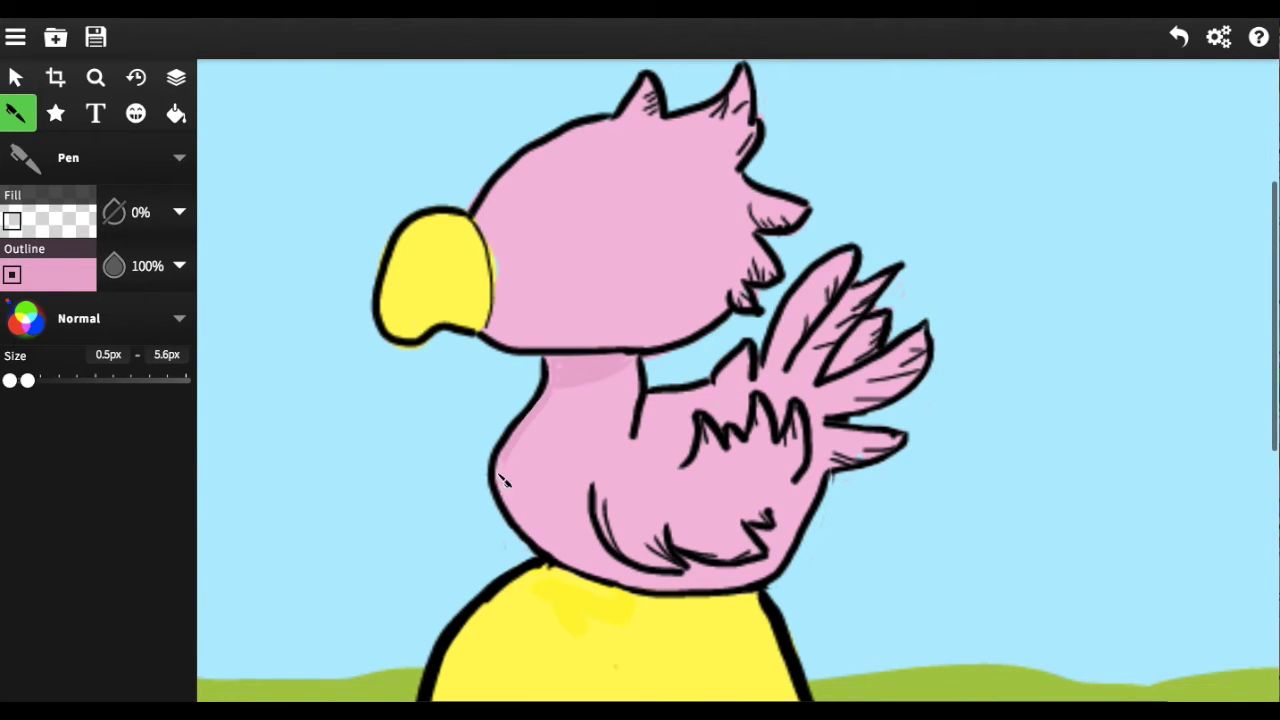
drag(573, 566, 533, 426)
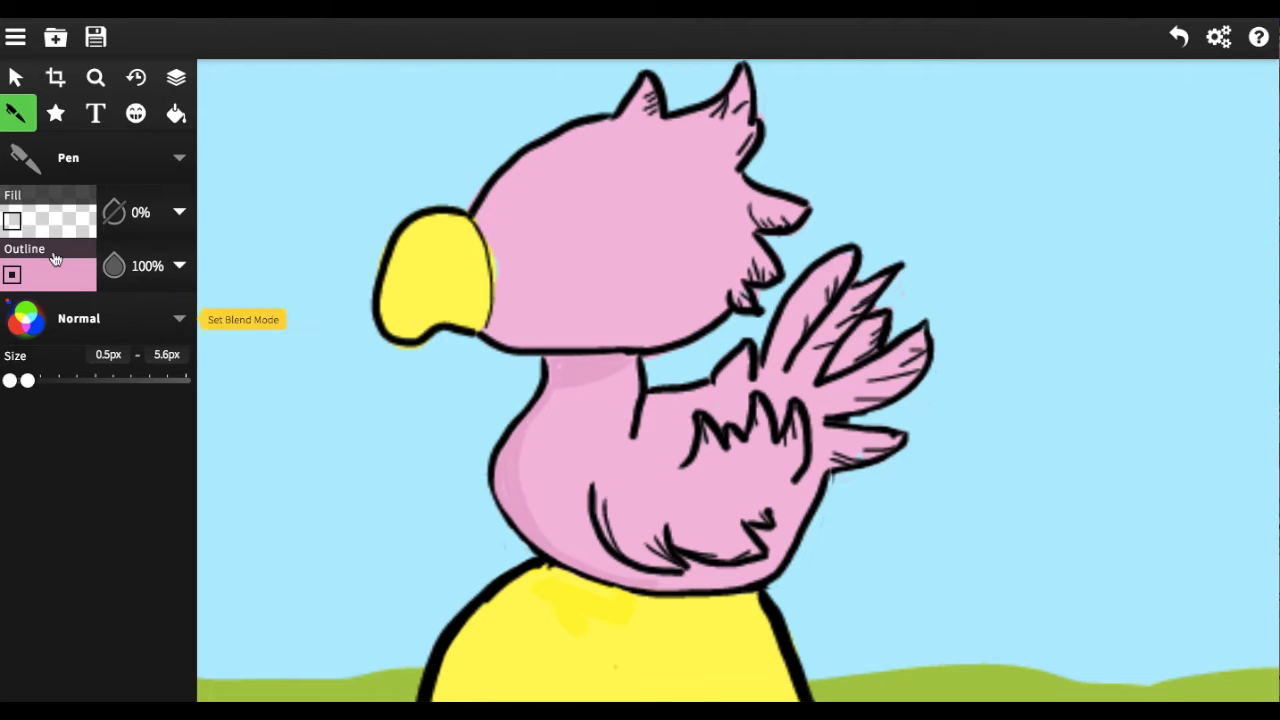
Switch to the Paintbrush and shade the front and crown of the head in darker pink with soft, blurred strokes
click(179, 157)
click(260, 300)
drag(28, 380, 10, 380)
click(50, 275)
drag(16, 433, 32, 433)
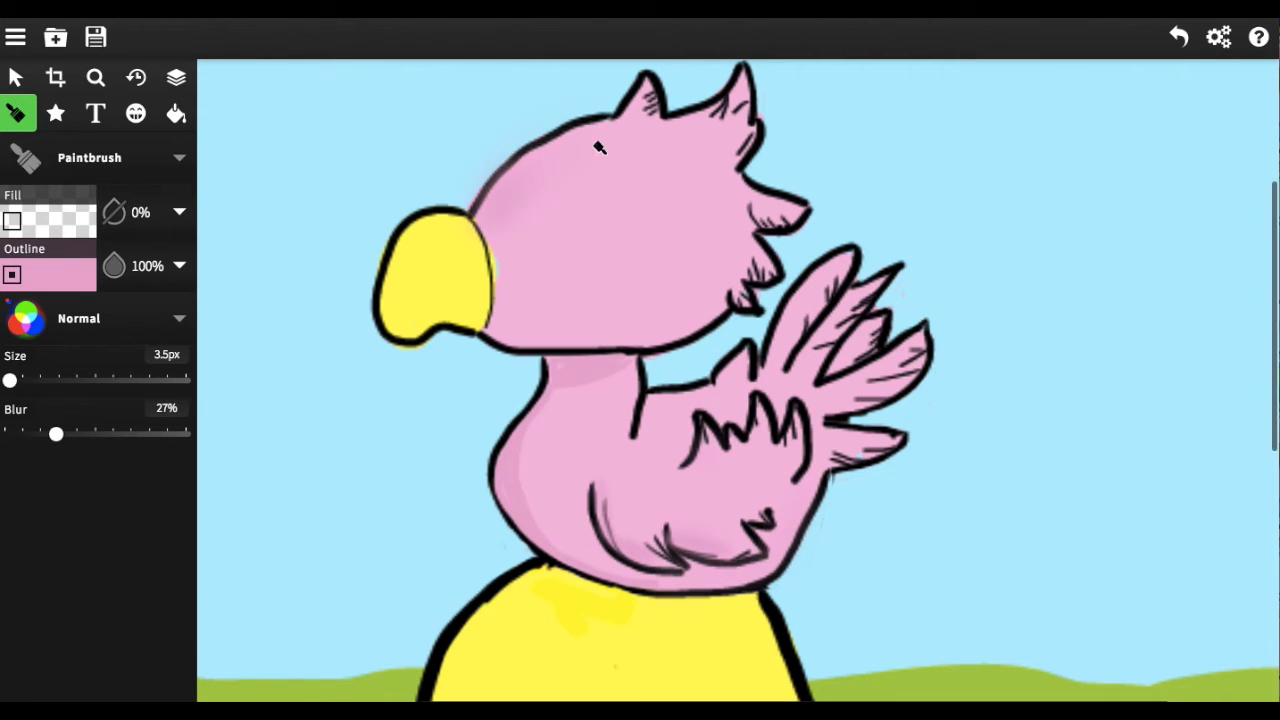
drag(10, 380, 15, 380)
drag(32, 433, 28, 433)
drag(520, 160, 574, 218)
Set the Paintbrush to 7.3 px with 7% blur and shade the tail feathers and back in darker pink
drag(15, 380, 12, 380)
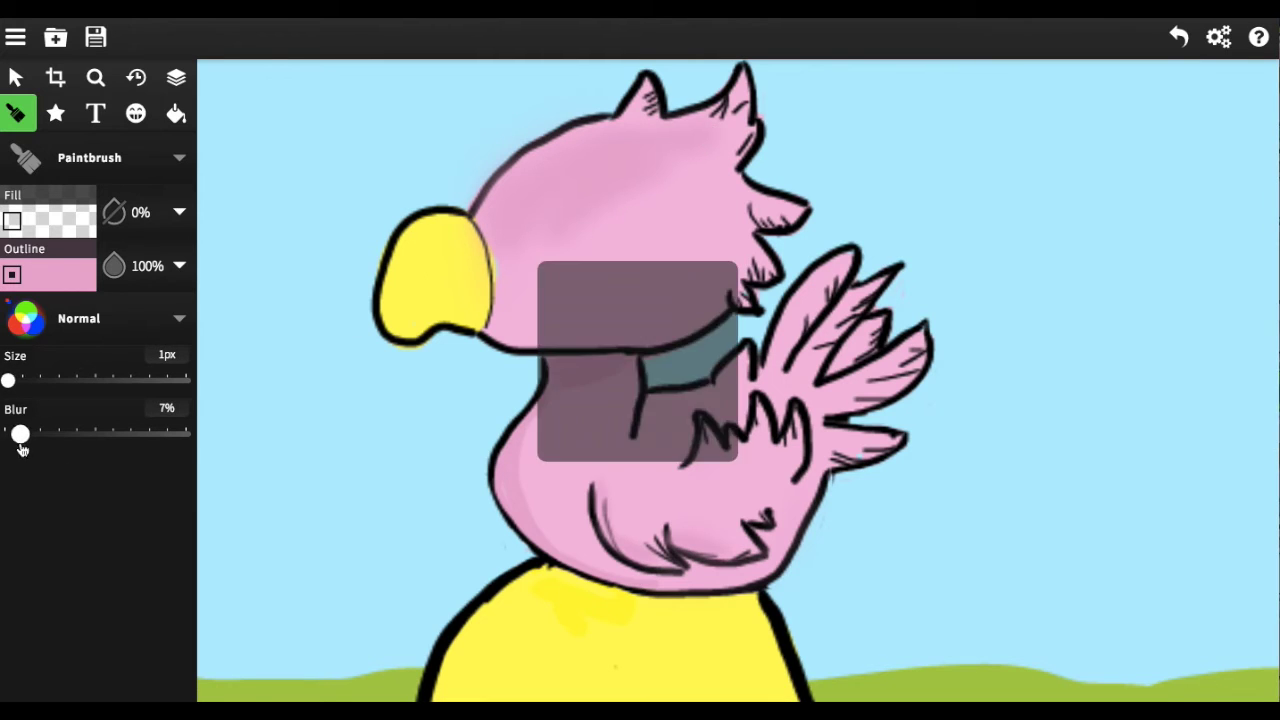
drag(28, 433, 19, 433)
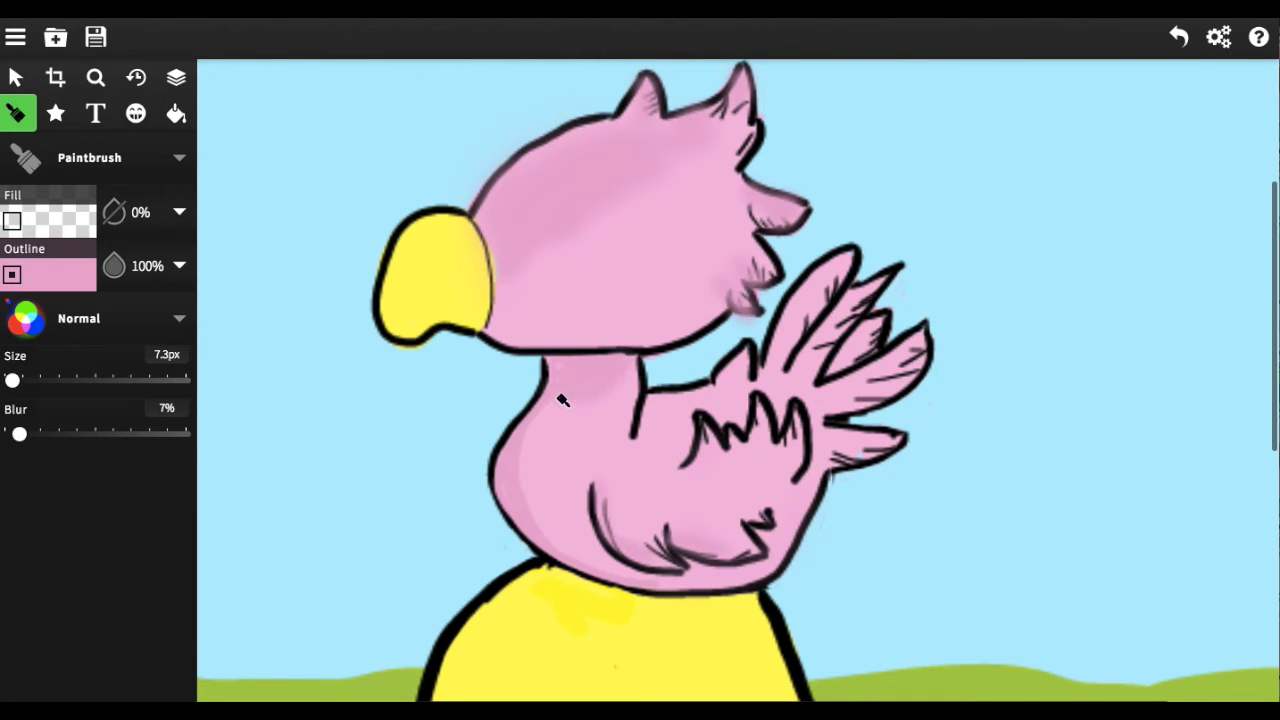
mouse_move(920, 340)
mouse_down()
mouse_move(895, 441)
mouse_move(881, 330)
mouse_move(843, 328)
mouse_move(754, 365)
mouse_move(702, 449)
mouse_move(771, 414)
mouse_move(678, 538)
mouse_move(806, 480)
mouse_move(669, 496)
mouse_move(718, 378)
mouse_up()
Shade the beak in darker yellow e6e50b with the Paintbrush
scroll(718, 378, down, 3)
click(48, 274)
click(369, 363)
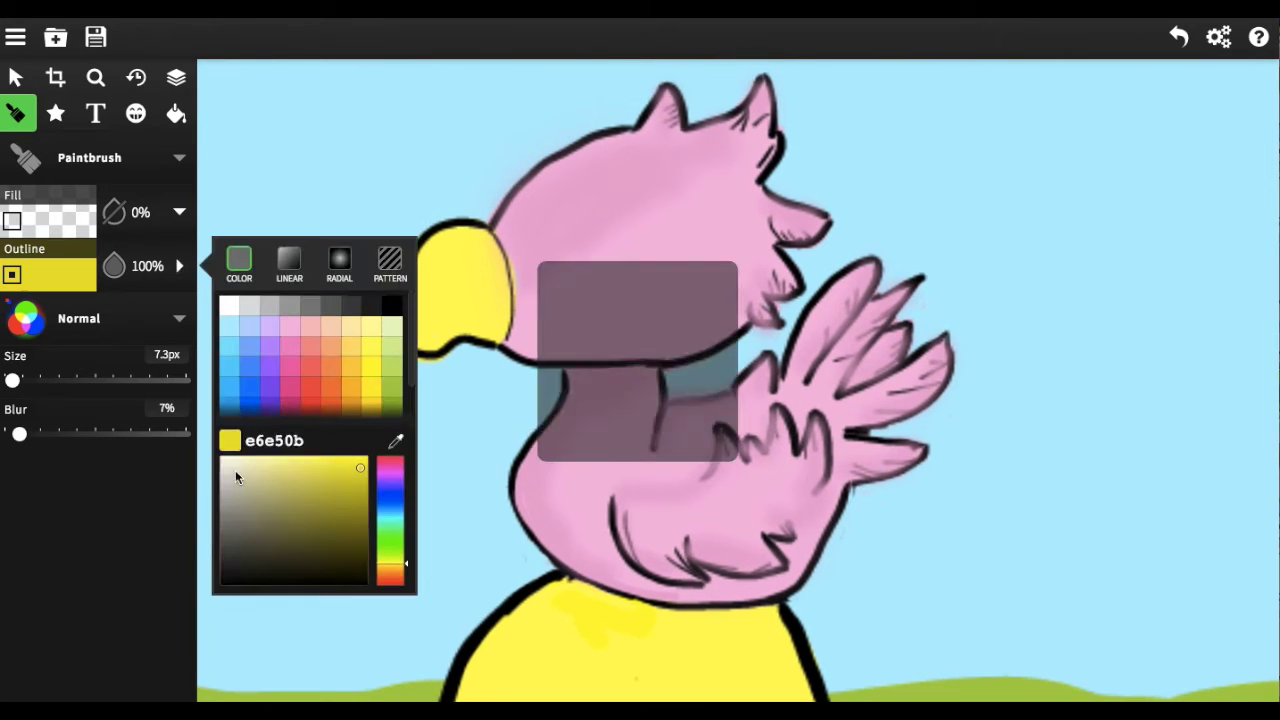
click(48, 274)
scroll(523, 500, up, 3)
Switch to the 5.6 px Pen in black and retrace the outlines of the back, tail feathers and wing
click(62, 276)
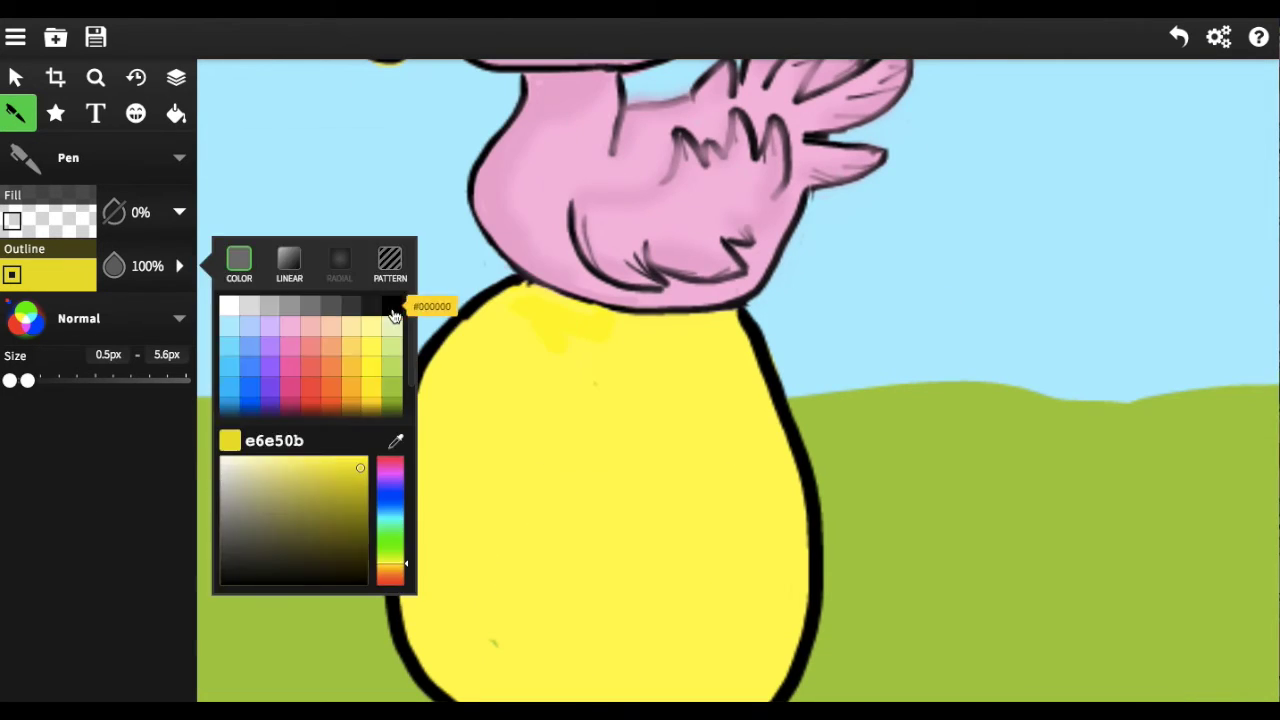
click(229, 575)
click(735, 140)
scroll(712, 146, up, 3)
drag(602, 252, 715, 205)
drag(818, 115, 745, 235)
mouse_move(860, 130)
mouse_down()
mouse_move(786, 250)
mouse_move(860, 182)
mouse_move(780, 252)
mouse_move(785, 340)
mouse_up()
drag(648, 432, 650, 432)
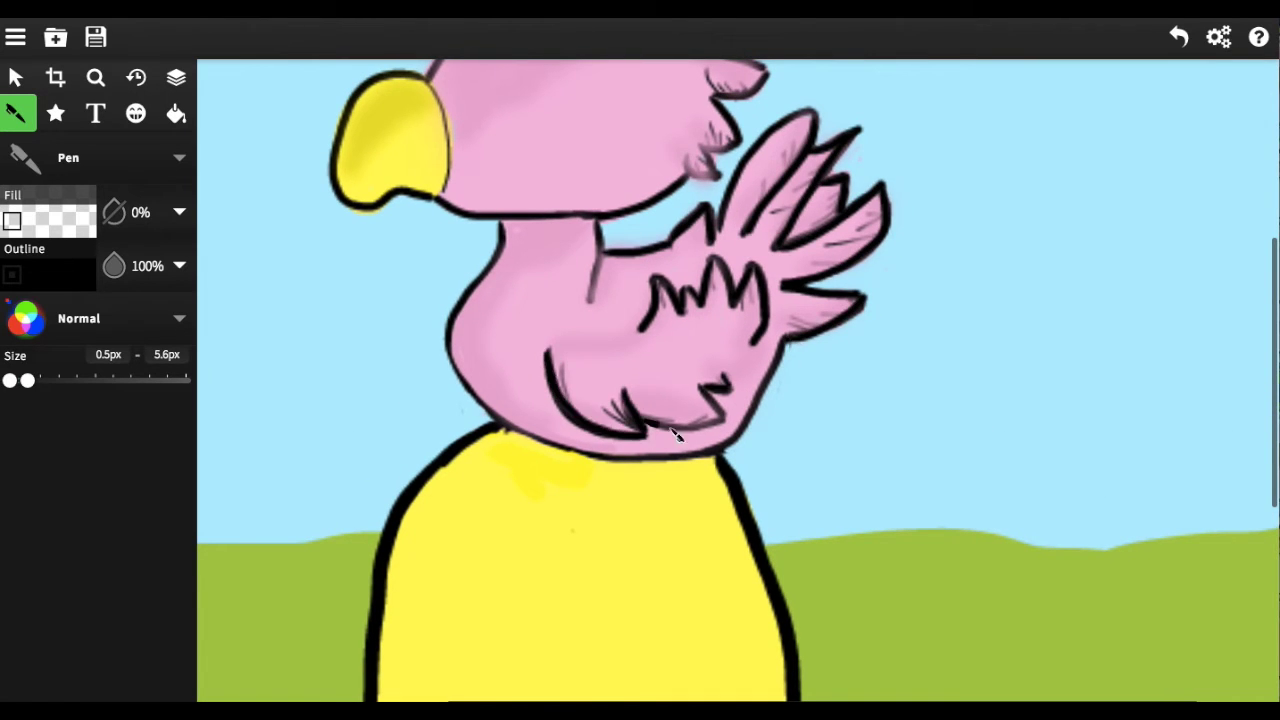
Retrace the black outlines of the neck, back-of-head feathers and crest
scroll(650, 440, up, 3)
drag(625, 338, 614, 420)
scroll(660, 445, up, 2)
drag(693, 324, 727, 330)
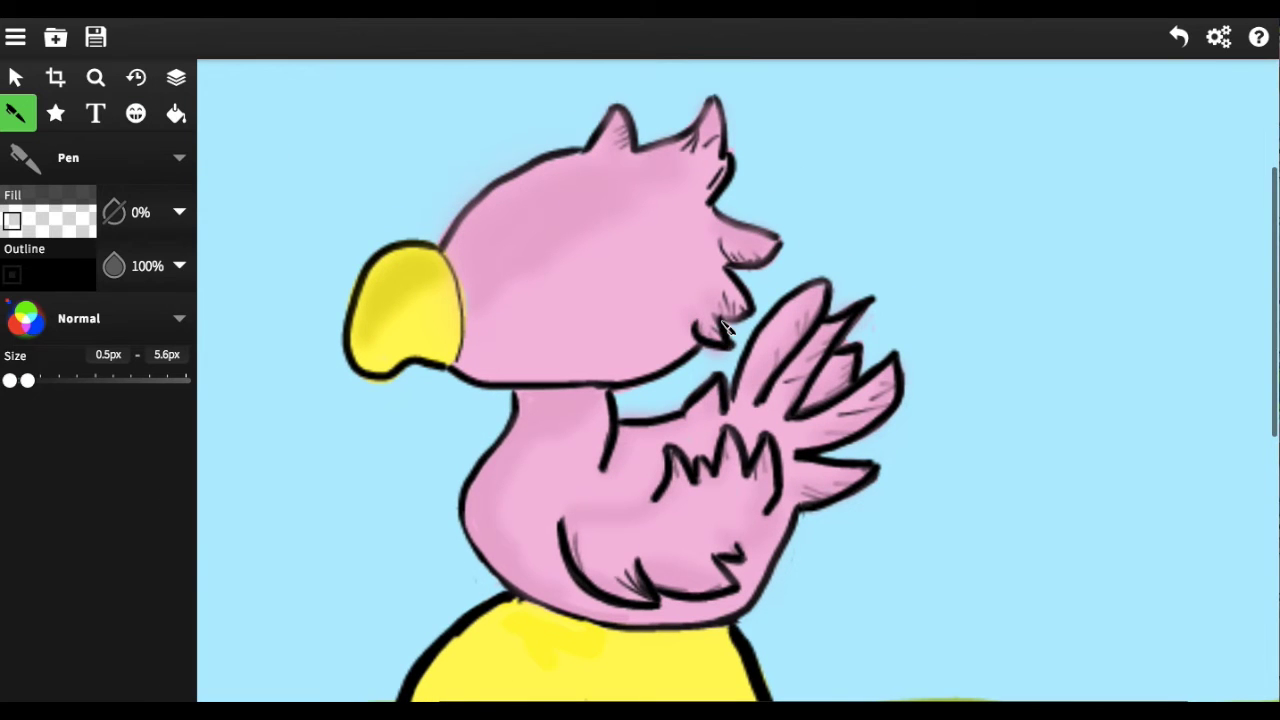
drag(720, 218, 782, 242)
drag(706, 115, 640, 146)
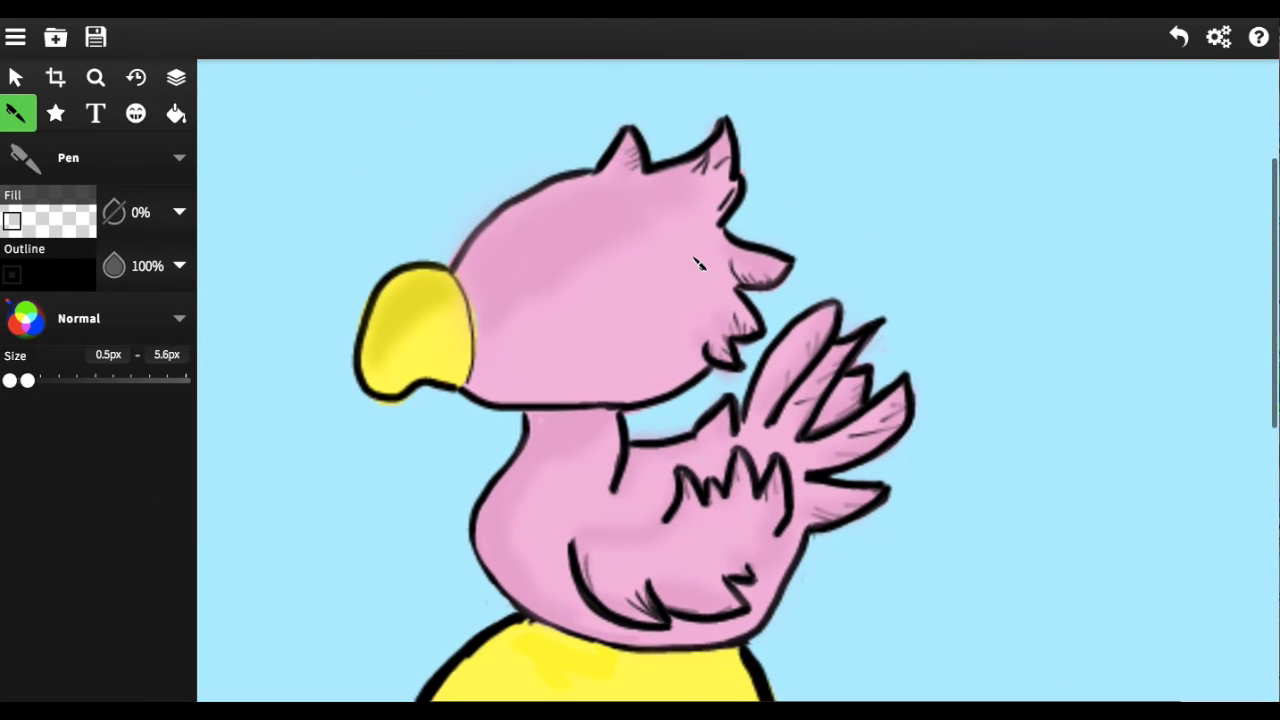
Draw a closed, arched eye with small lashes on the bird's head with the black Pen
scroll(700, 262, down, 1)
key(z)
click(554, 227)
drag(708, 292, 761, 264)
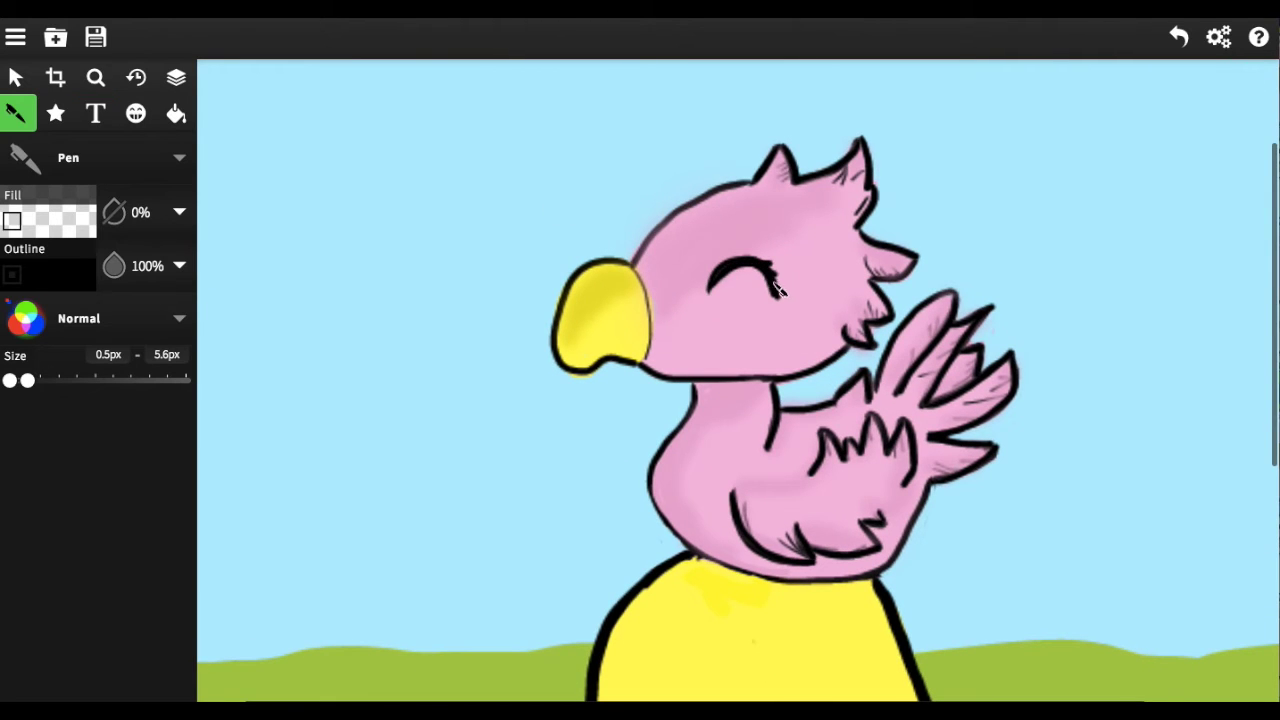
Paint a deeper pink blush on the cheek below the eye with the 7.3 px Paintbrush
click(179, 157)
click(300, 220)
drag(755, 332, 800, 326)
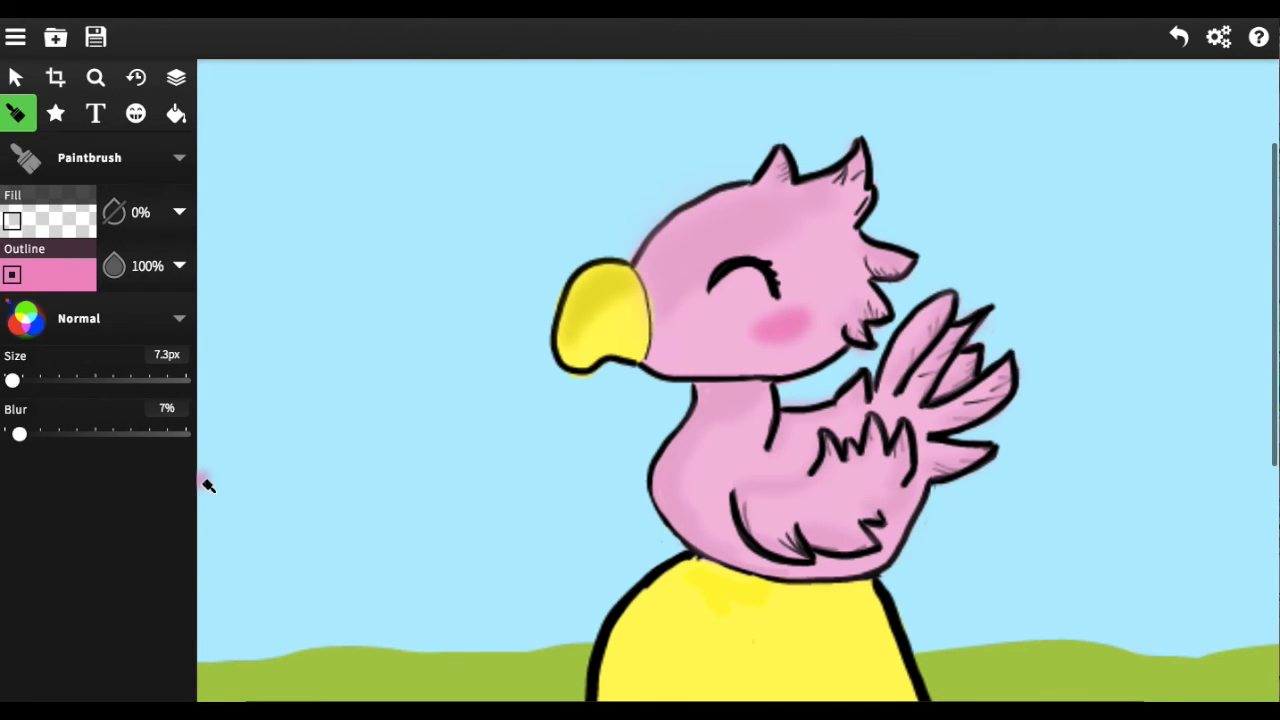
Draw two thin black horizontal lines across the egg, dividing it into three bands
scroll(309, 491, down, 5)
click(179, 157)
click(300, 180)
drag(443, 329, 741, 327)
drag(430, 481, 772, 487)
Shade the left side and upper part of the egg in darker yellow with the 7.3 px Paintbrush at 7% blur
click(71, 271)
click(135, 508)
mouse_move(503, 251)
mouse_down()
mouse_move(443, 471)
mouse_move(486, 503)
mouse_move(470, 474)
mouse_up()
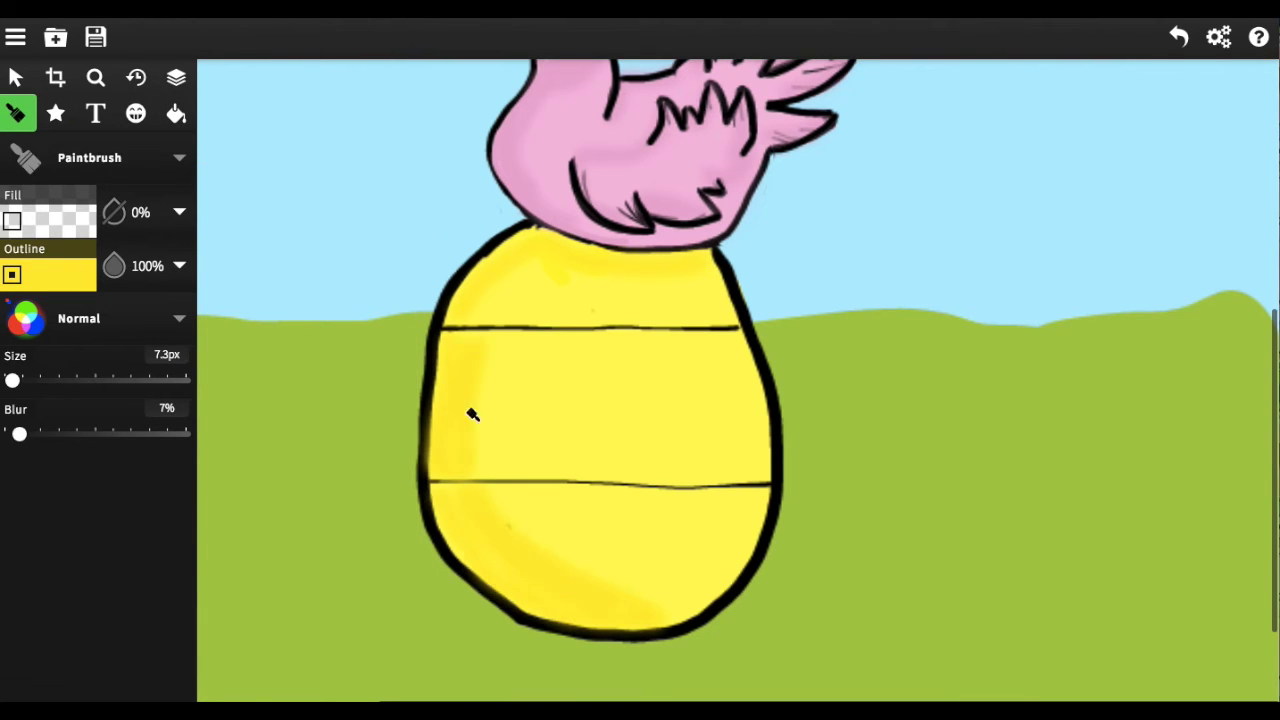
scroll(549, 240, down, 1)
drag(549, 240, 486, 457)
Blend the egg's shading toward its middle in yellow fffd07, raising the Paintbrush blur to 18%
click(57, 281)
click(363, 462)
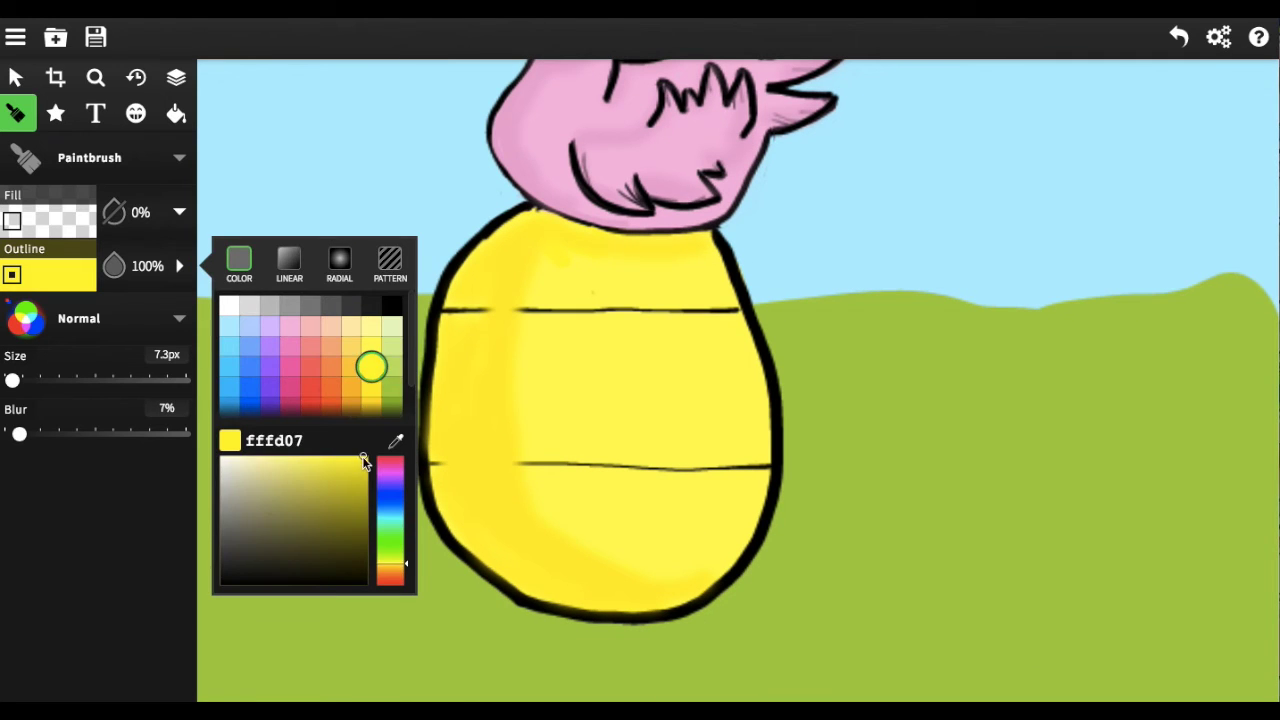
drag(540, 300, 528, 443)
drag(19, 434, 39, 434)
drag(566, 257, 677, 434)
scroll(790, 525, up, 3)
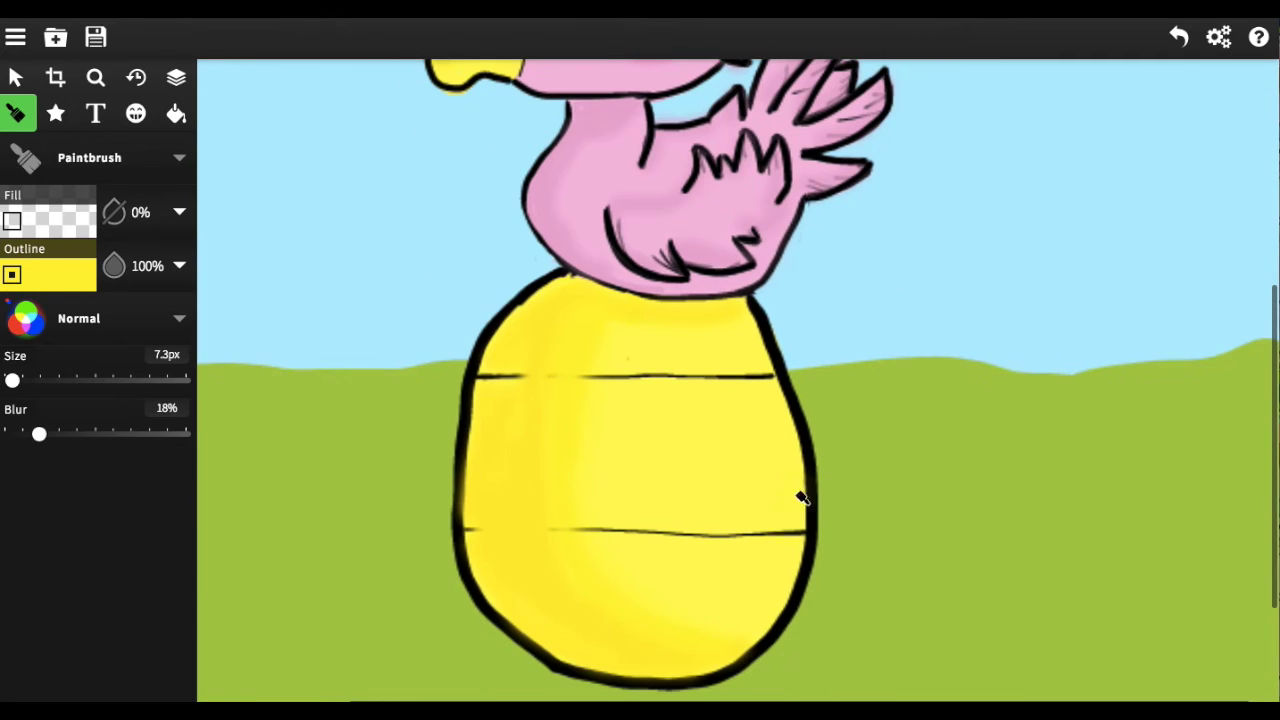
Retrace the egg's two horizontal lines in black with the Pen at 0.5–5.1 px
click(179, 157)
click(260, 200)
drag(463, 528, 805, 533)
drag(476, 377, 790, 377)
Draw a black zigzag line across each of the egg's three bands
drag(510, 313, 660, 346)
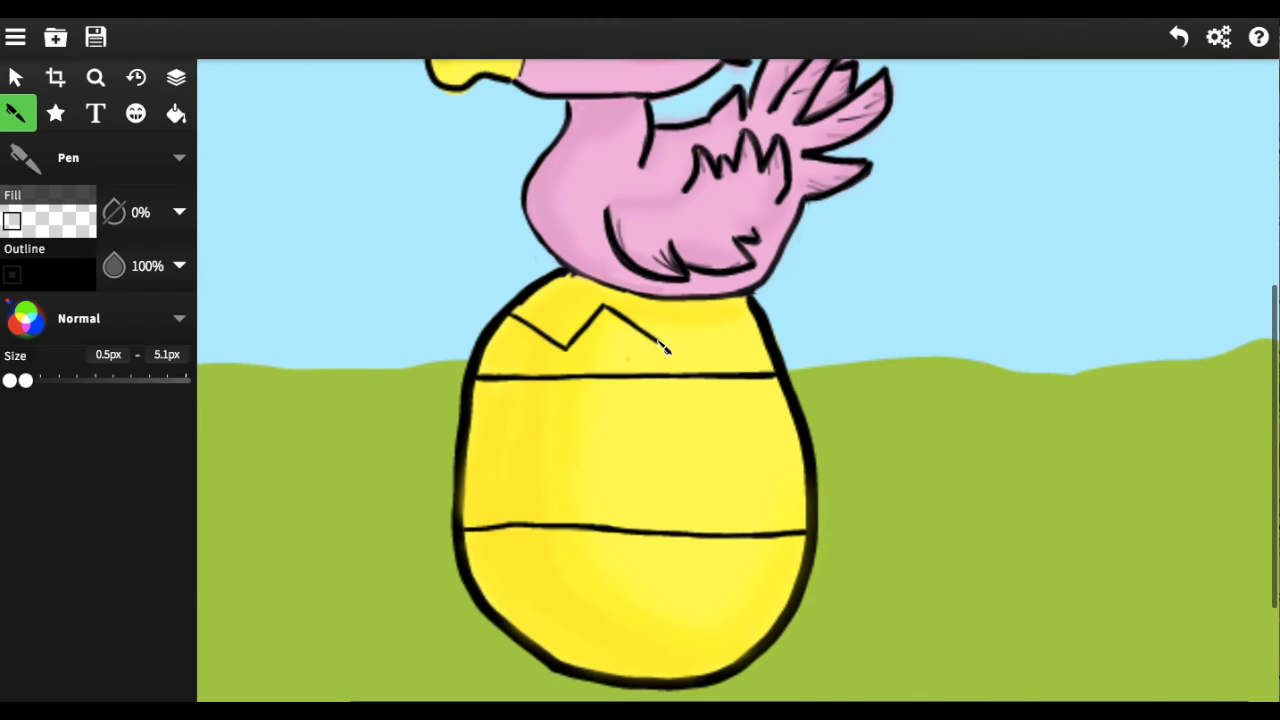
drag(468, 420, 800, 458)
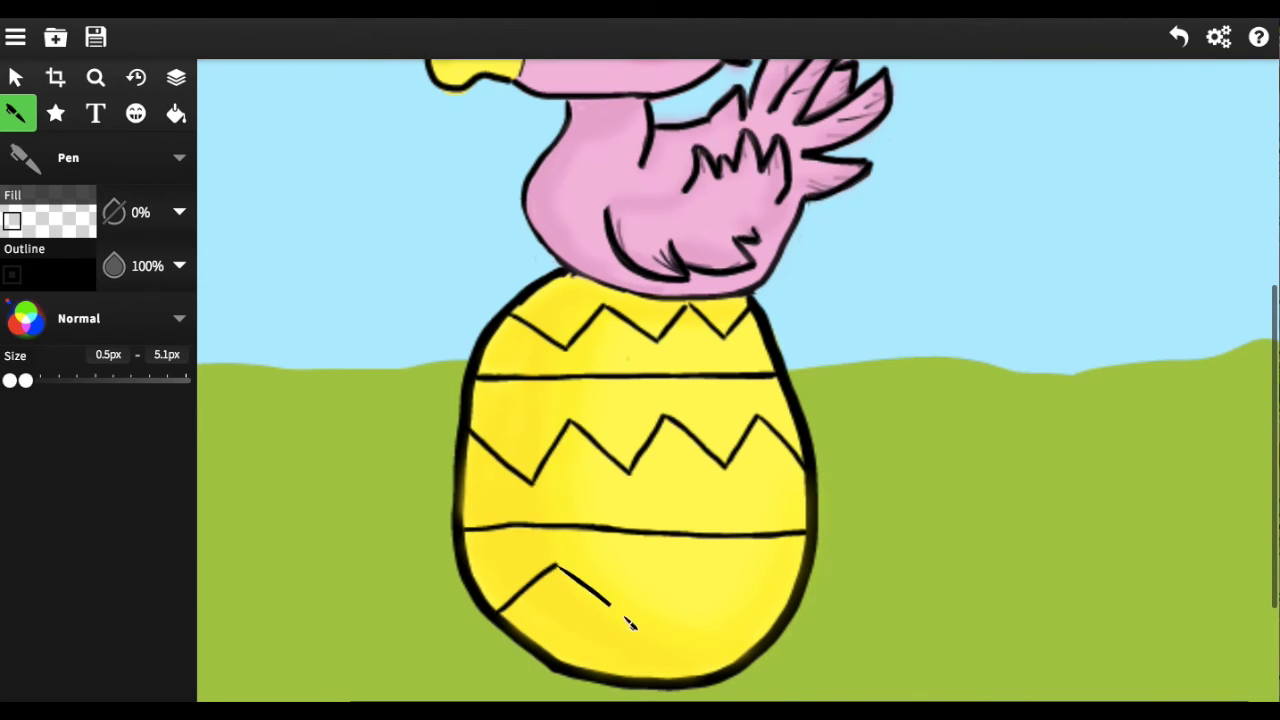
drag(565, 575, 773, 623)
scroll(766, 606, up, 3)
Place purple dots around the egg's zigzags with the Paintbrush at 9.9 px and 0% blur
scroll(640, 450, down, 5)
click(179, 157)
click(455, 250)
click(63, 287)
click(272, 356)
drag(12, 380, 14, 380)
drag(39, 433, 8, 433)
click(503, 428)
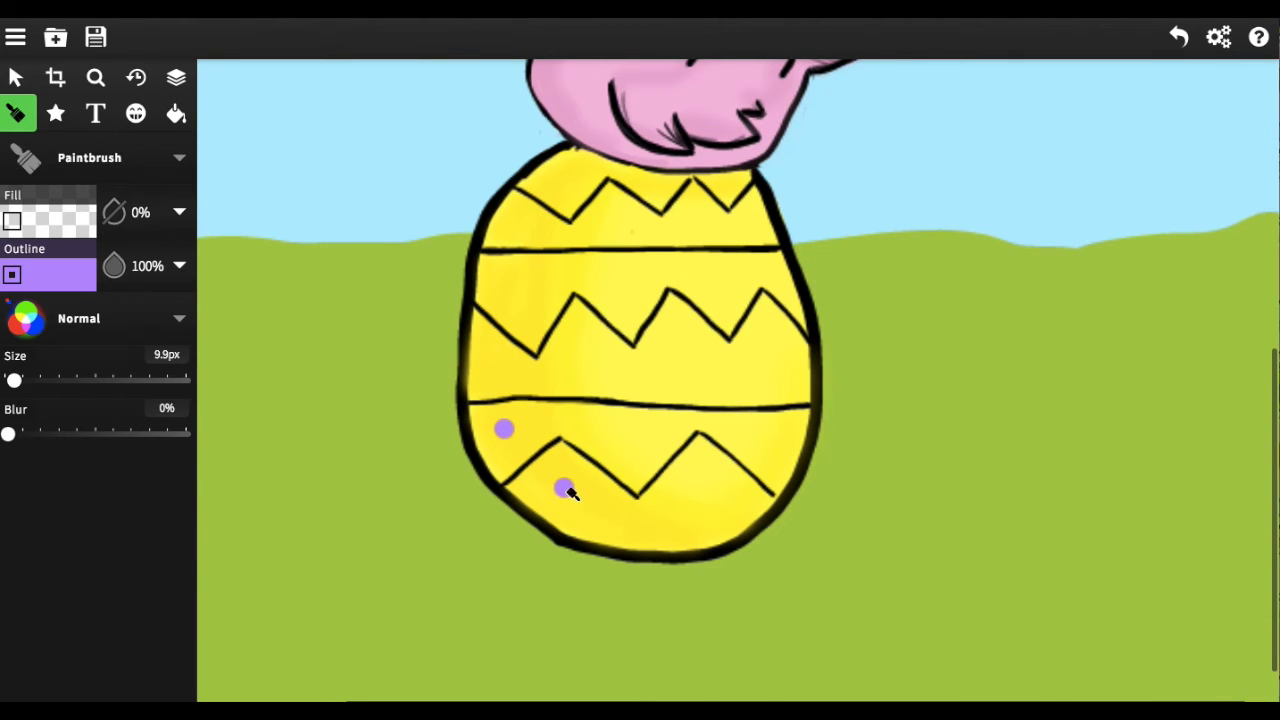
click(709, 495)
click(685, 340)
click(517, 222)
click(756, 218)
Add blue dots between the purple ones around the egg's zigzags
click(50, 274)
click(250, 356)
click(519, 310)
click(651, 189)
Outline the dots in the egg's upper band in black with the Pen at 0.5–4 px
click(179, 157)
click(428, 151)
click(136, 77)
click(95, 77)
key(p)
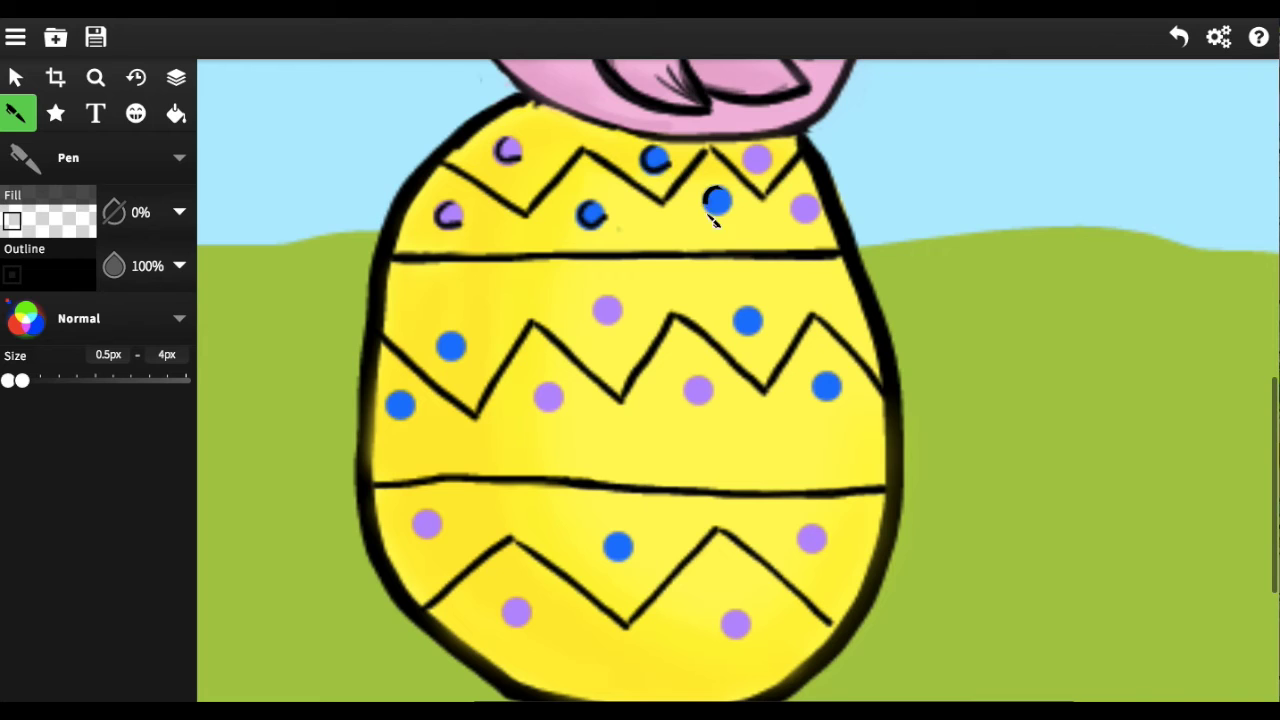
scroll(468, 392, up, 1)
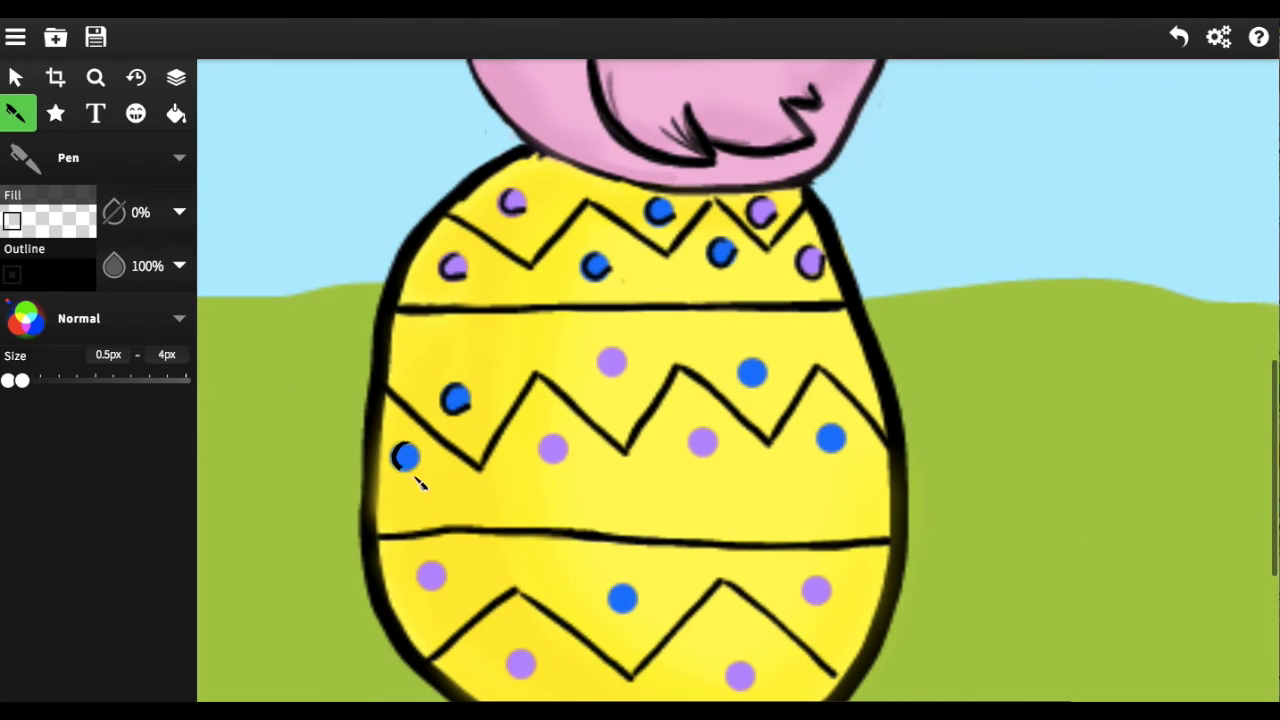
Outline the dots in the middle and lower bands in black and touch up the purple dots with a purple Pen
drag(610, 349, 601, 370)
drag(750, 361, 742, 382)
scroll(786, 543, down, 2)
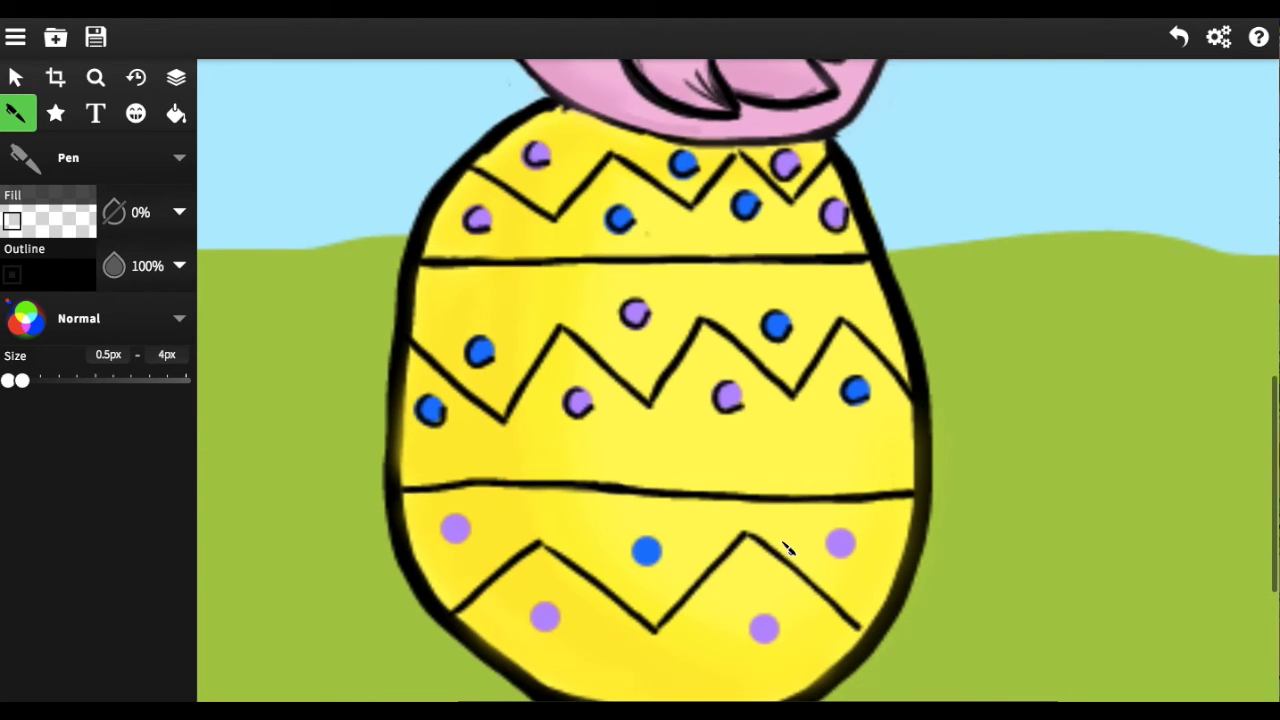
drag(478, 485, 468, 505)
drag(568, 573, 558, 592)
drag(866, 500, 856, 520)
click(48, 270)
click(380, 345)
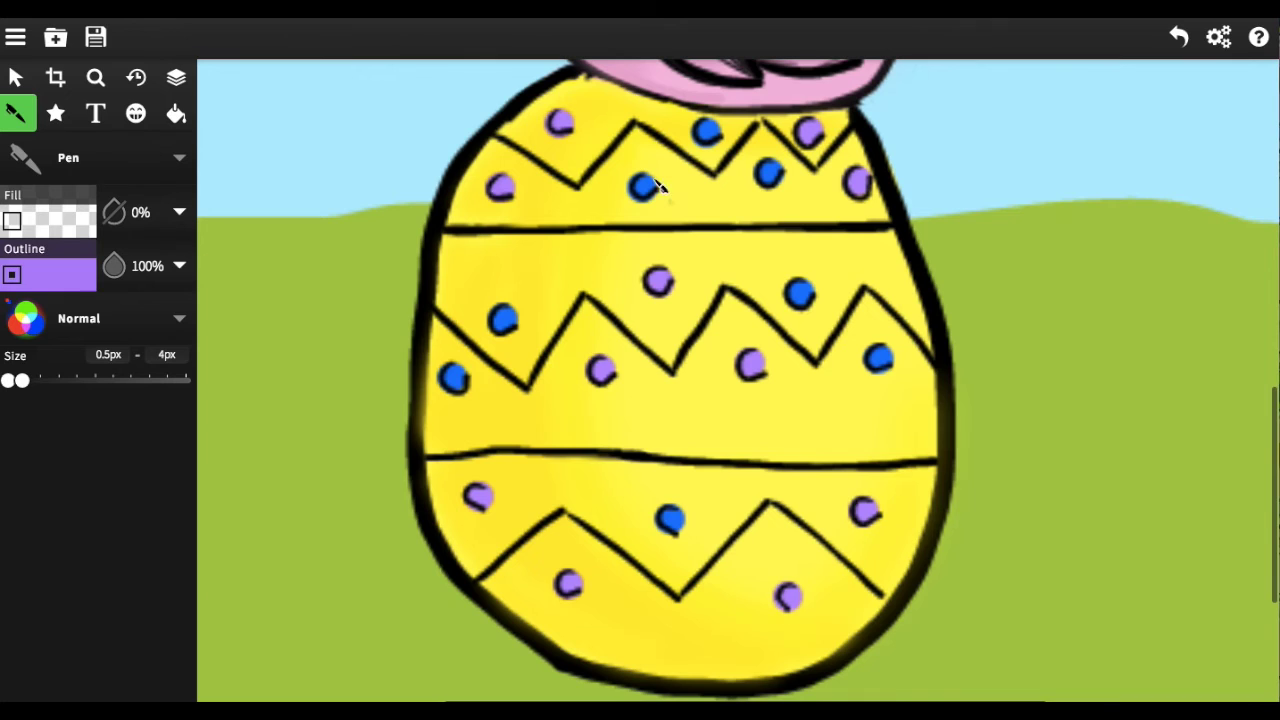
Outline the grassy horizon and scatter small grass tufts over the meadow in darker green with the Pen at 0.1–6.1 px
click(48, 270)
click(330, 345)
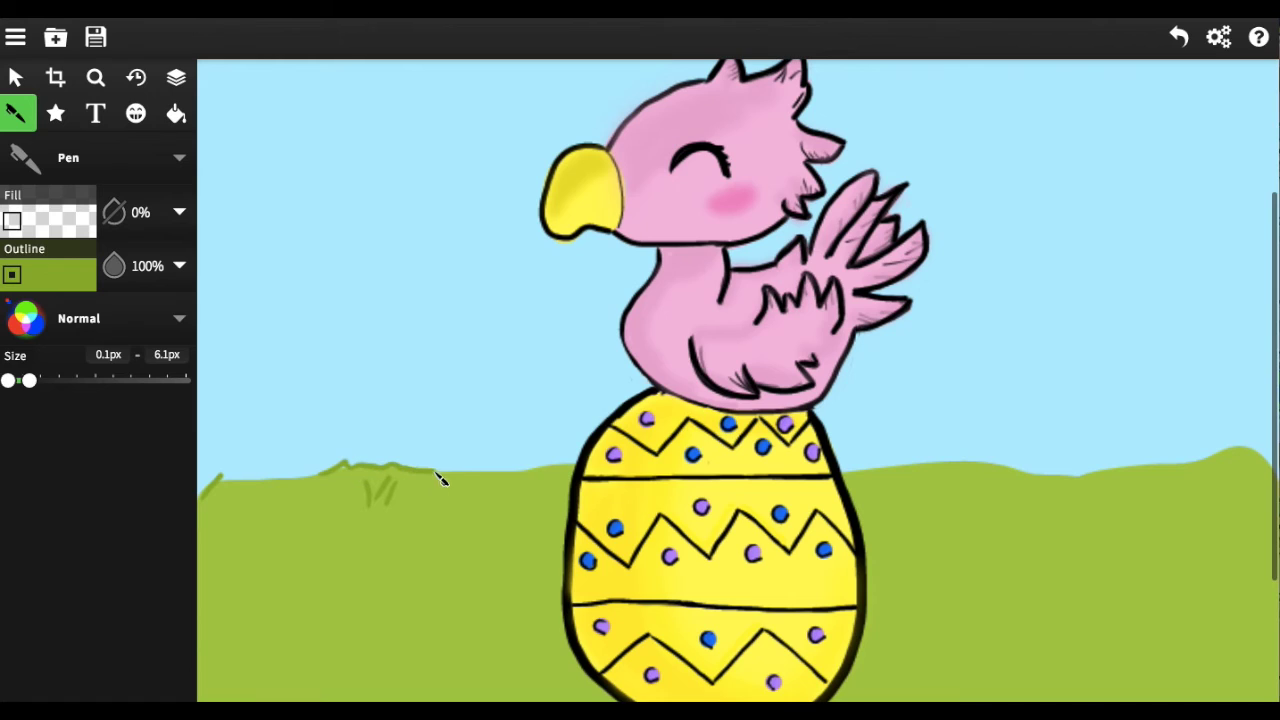
drag(845, 481, 1250, 450)
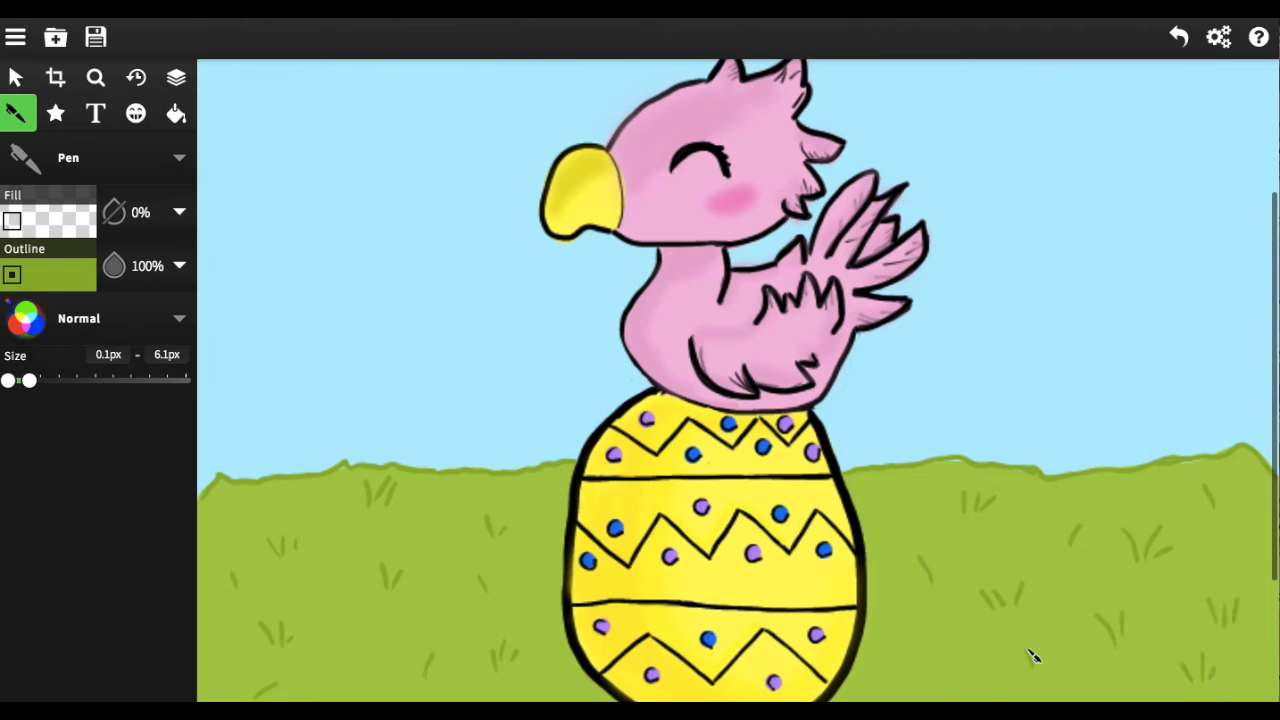
Draw overlapping grass blades along the egg's base with the green Pen at 0.1–8.1 px
scroll(1237, 531, down, 1)
key(bracketright)
mouse_move(760, 645)
mouse_down()
mouse_move(795, 615)
mouse_move(745, 625)
mouse_up()
drag(46, 381, 40, 381)
drag(662, 605, 684, 640)
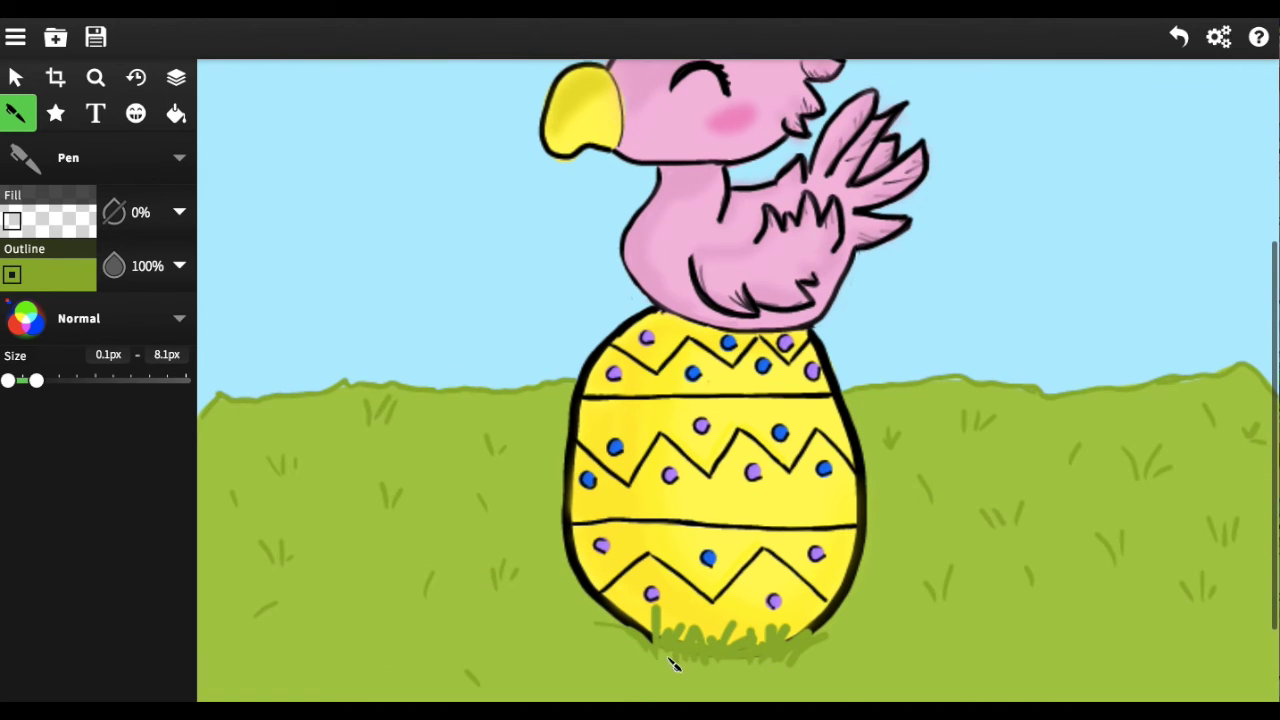
Add more grass tufts across the rest of the meadow, varying the Pen size
scroll(866, 606, down, 1)
drag(350, 432, 354, 400)
drag(1040, 358, 1057, 384)
key(bracketleft)
drag(1158, 572, 1175, 537)
drag(285, 610, 297, 578)
drag(343, 540, 340, 518)
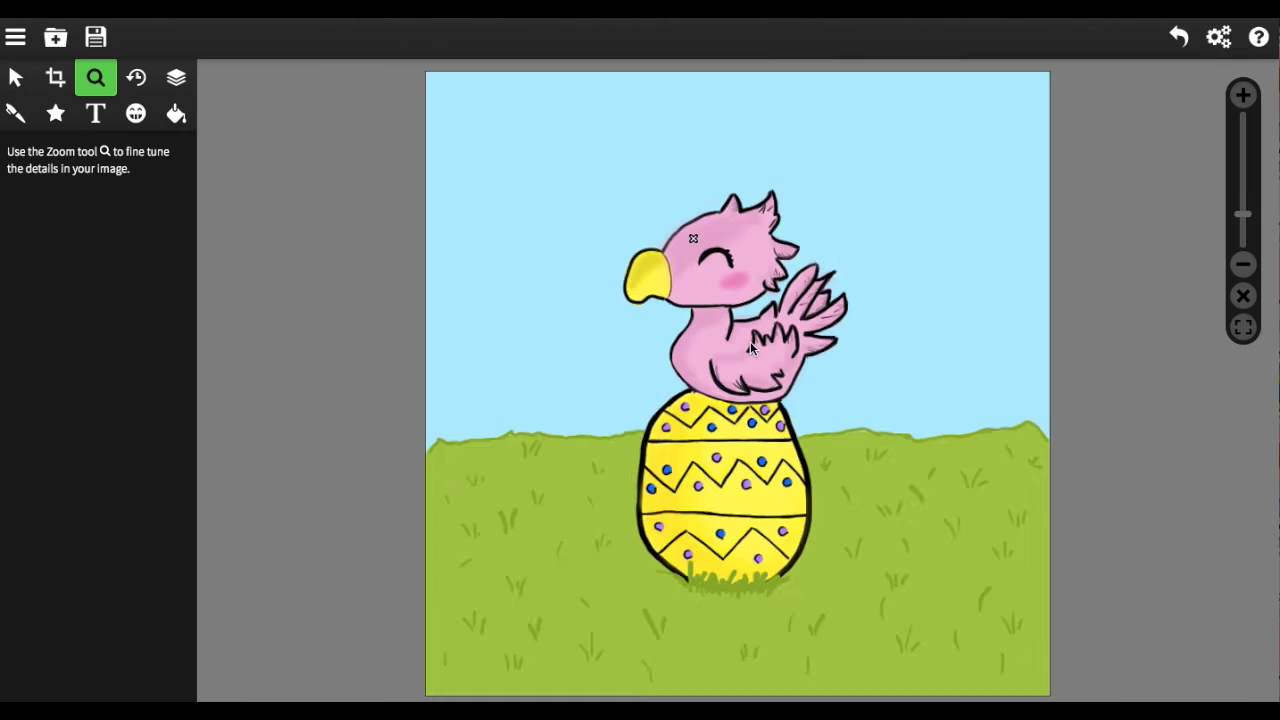
Draw a darker sky-blue border along the sides and upper edge of the sky with the Pen at 0.1–12 px
click(750, 341)
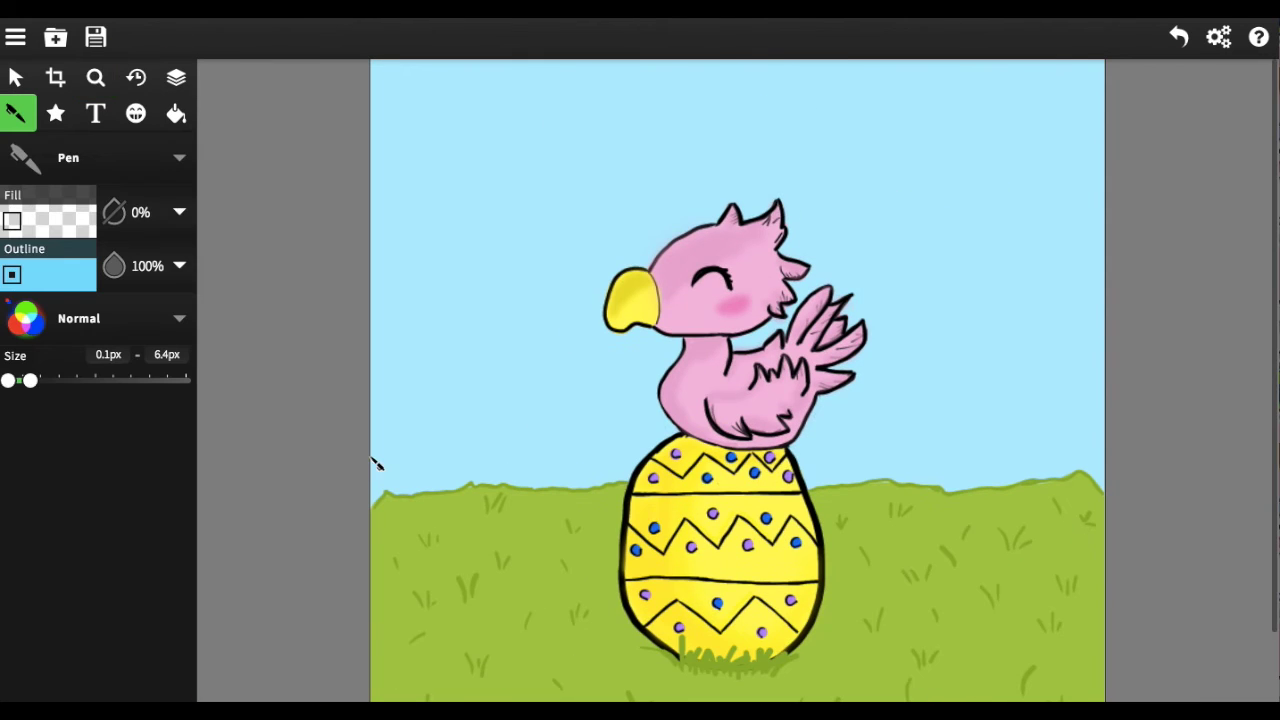
key(bracketright)
key(bracketright)
key(bracketright)
drag(1113, 77, 1116, 420)
drag(1108, 100, 1108, 201)
drag(1108, 312, 1110, 472)
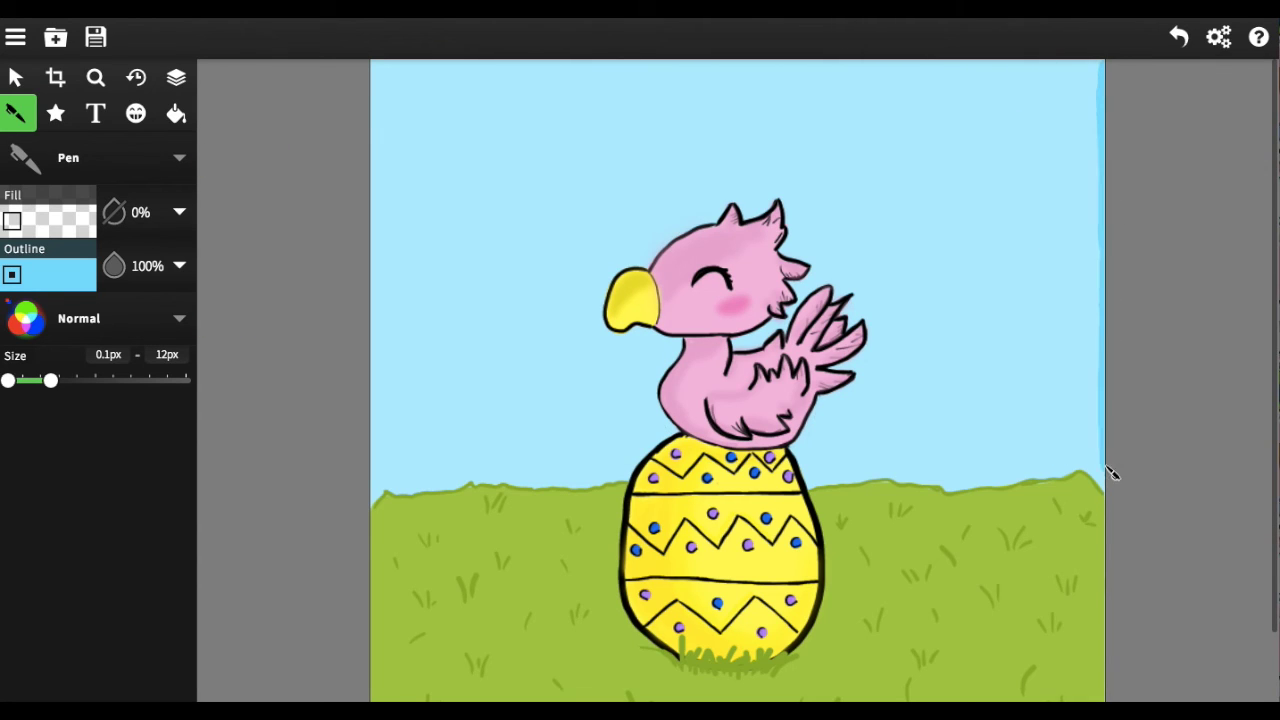
drag(378, 66, 378, 505)
scroll(405, 184, down, 2)
drag(414, 78, 872, 82)
Paint a large white cloud in the sky's upper-left corner with the Paintbrush at 34 px, softening its edges with 11% blur
click(120, 157)
click(440, 246)
drag(5, 433, 45, 433)
click(500, 112)
drag(16, 380, 31, 380)
mouse_move(500, 112)
mouse_down()
mouse_move(543, 137)
mouse_move(523, 131)
mouse_up()
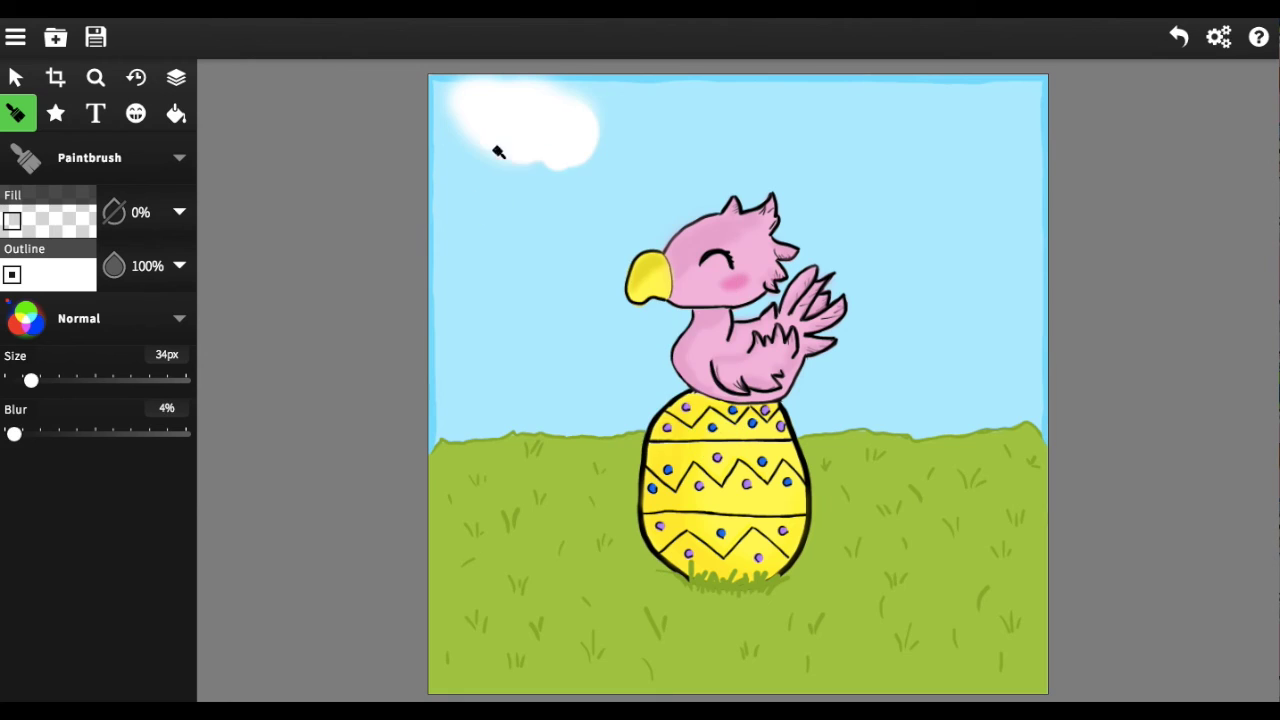
drag(45, 433, 26, 433)
drag(580, 120, 571, 129)
Paint four smaller white clouds around the bird, reducing the Paintbrush to 25 px for fine areas
drag(900, 200, 928, 186)
drag(560, 262, 590, 278)
drag(782, 115, 808, 128)
drag(31, 380, 25, 380)
drag(560, 270, 586, 263)
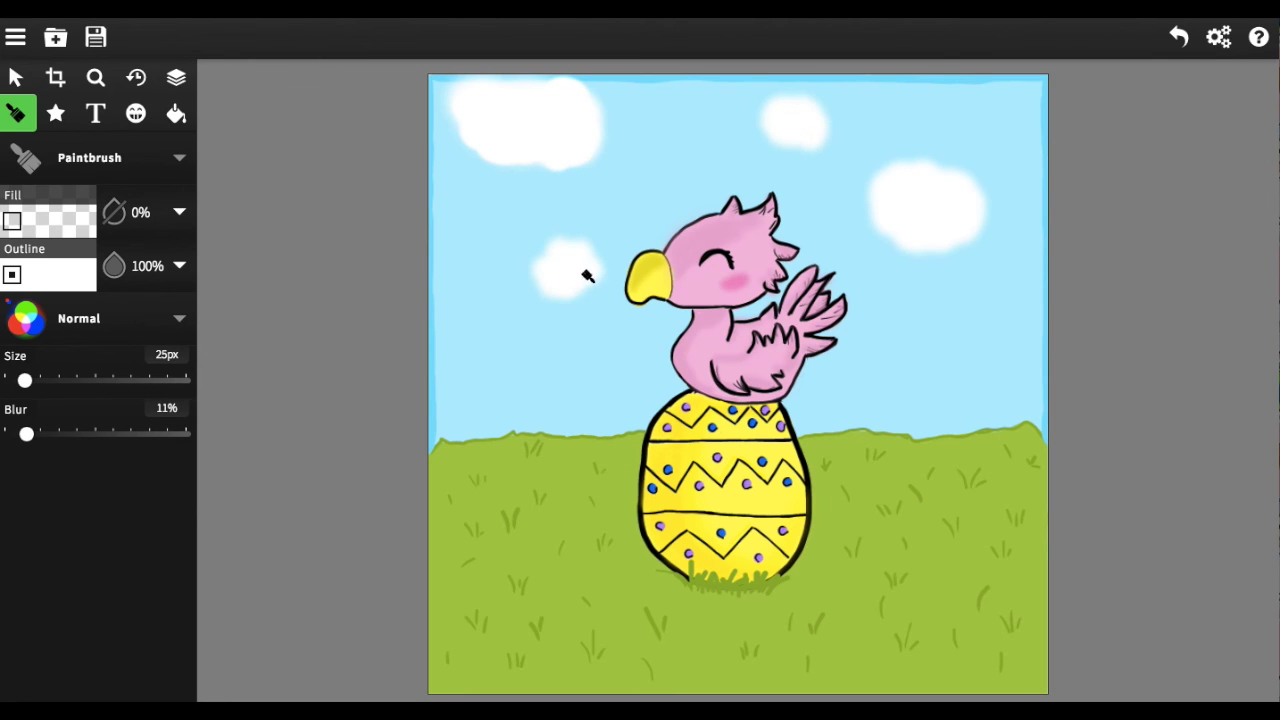
drag(460, 110, 549, 100)
drag(975, 305, 993, 328)
Shade the edges of the two left clouds in light grey with the Paintbrush at 3.5 px and 11% blur
click(25, 318)
click(96, 77)
click(740, 300)
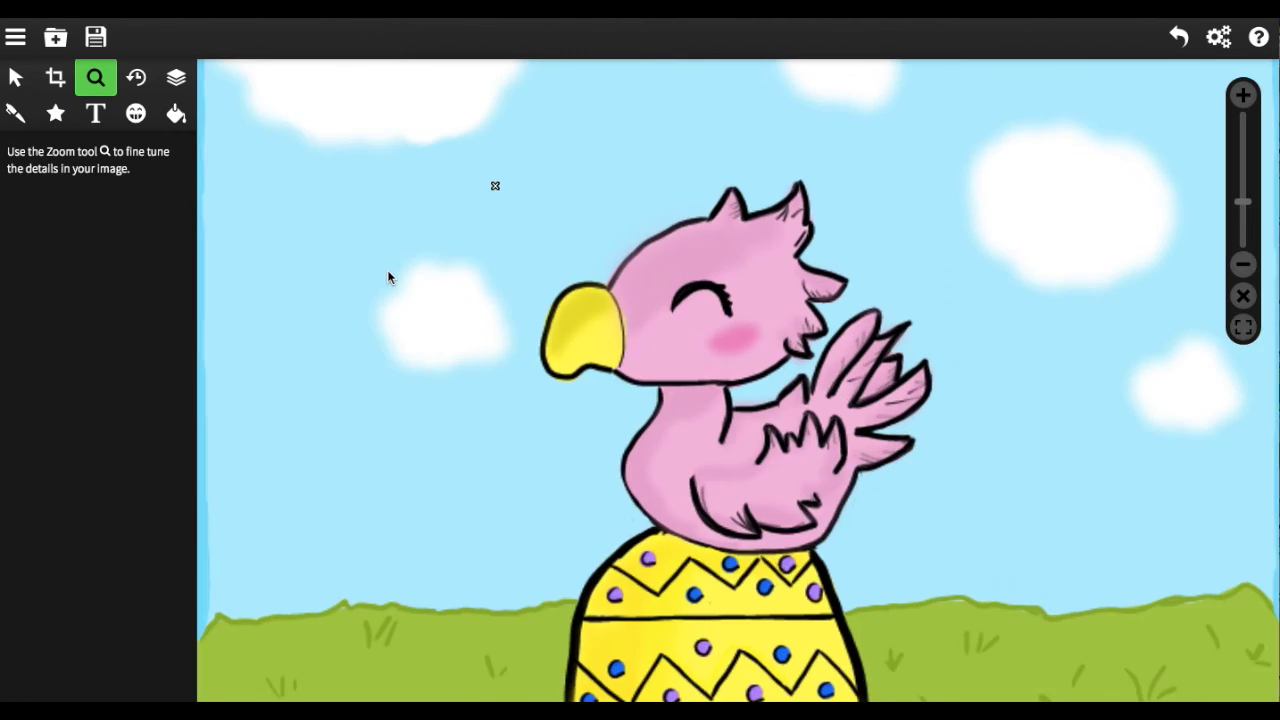
click(383, 366)
click(136, 77)
click(15, 113)
click(25, 318)
click(243, 300)
mouse_move(432, 356)
mouse_down()
mouse_move(409, 383)
mouse_move(465, 450)
mouse_up()
drag(281, 208, 402, 216)
Add light grey shading to the edges of the three remaining clouds above and to the right of the bird
drag(828, 102, 809, 137)
drag(1010, 240, 1070, 365)
drag(1180, 455, 1151, 497)
key(b)
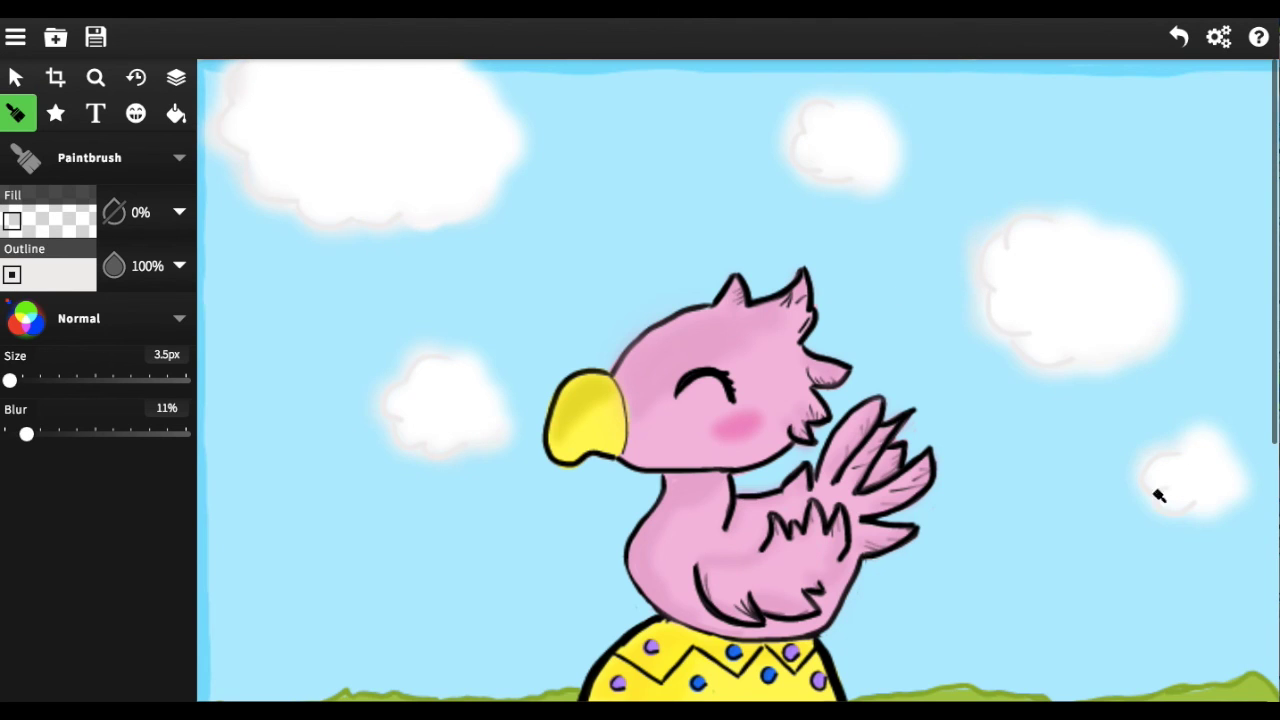
Handwrite "Happy" in purple across the sky's upper left with the Pen at 0.1–6.1 px
scroll(377, 240, down, 5)
key(z)
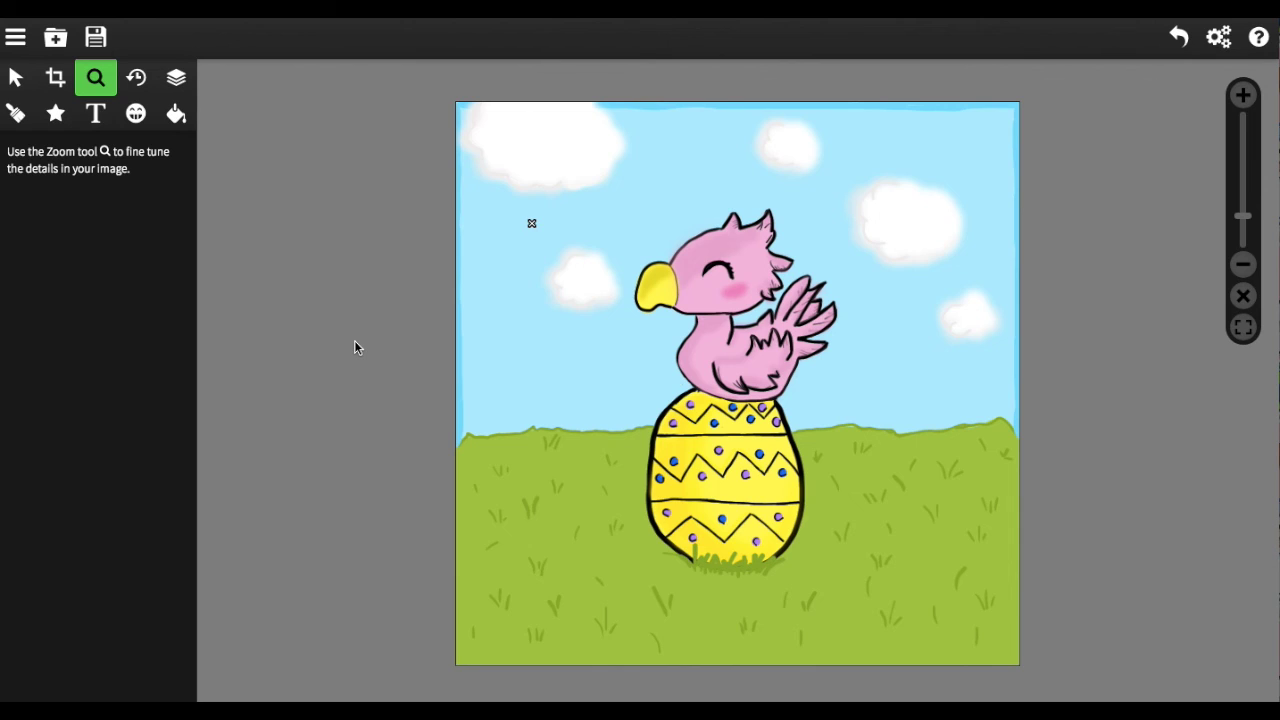
click(16, 113)
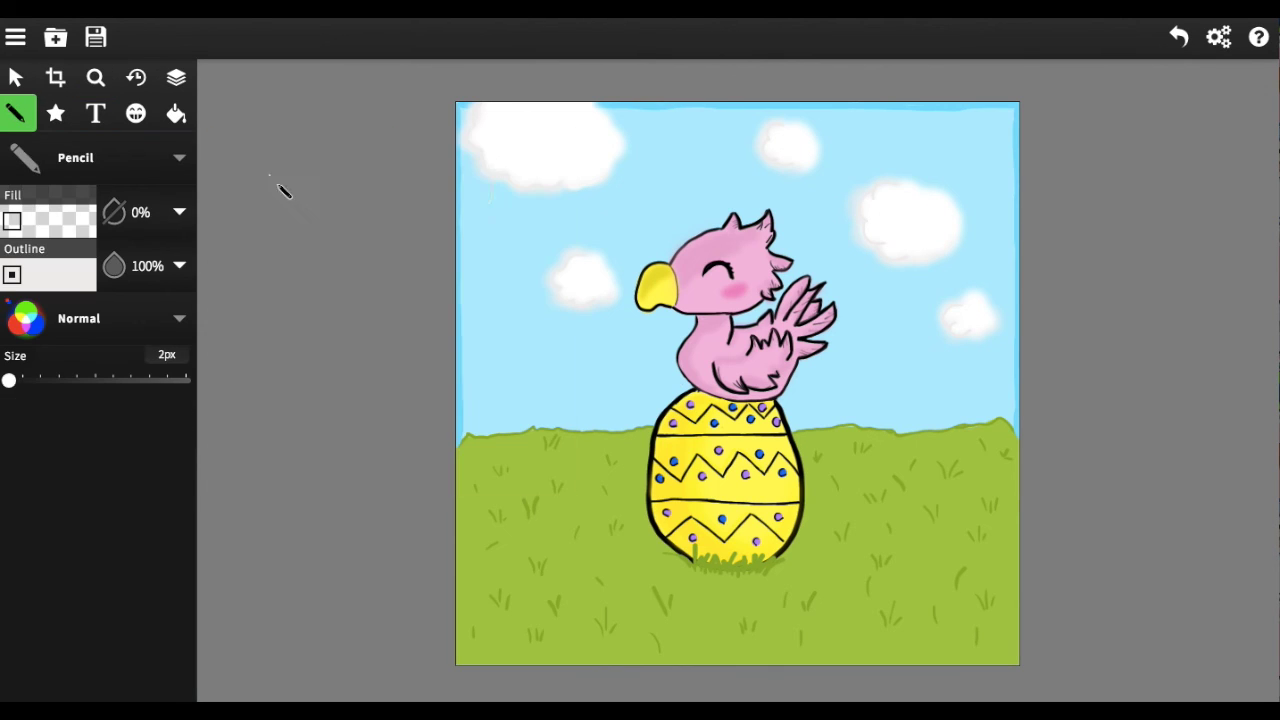
click(179, 157)
click(430, 165)
click(48, 275)
click(270, 347)
drag(513, 143, 513, 198)
drag(516, 173, 546, 173)
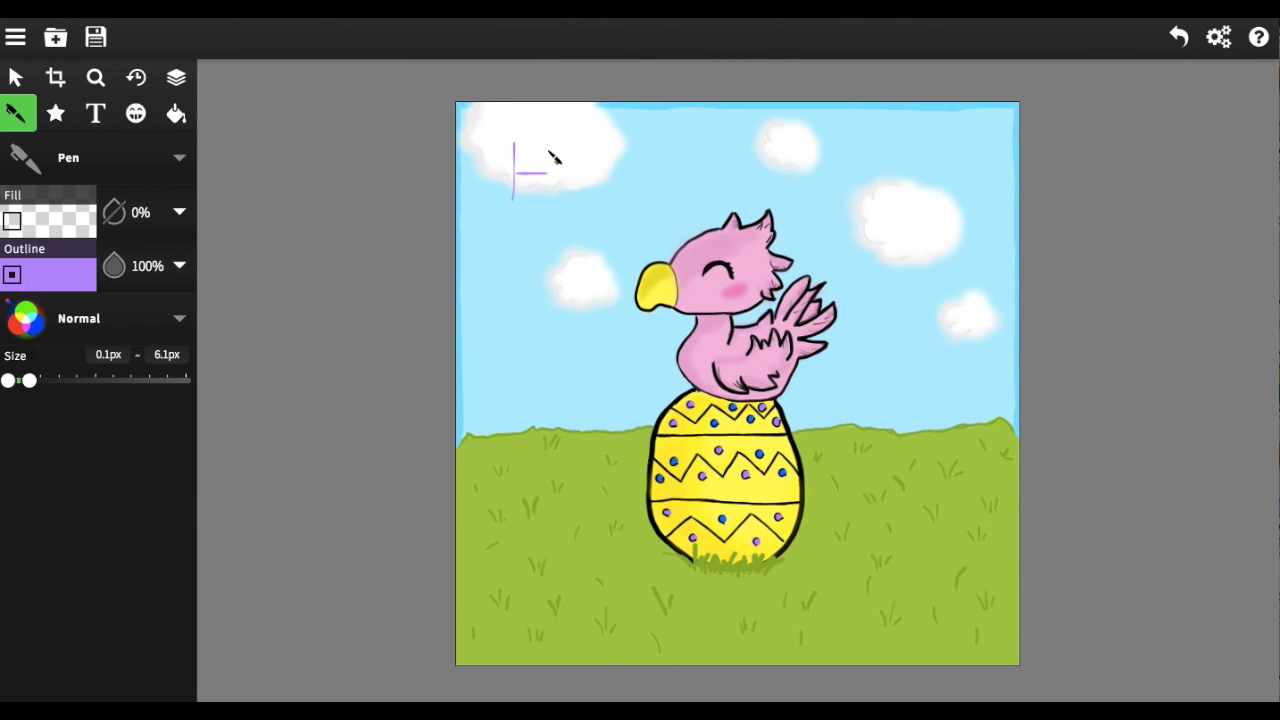
Handwrite "Easter" in purple in the sky to the right of "Happy" and switch to the Select tool
drag(792, 155, 816, 208)
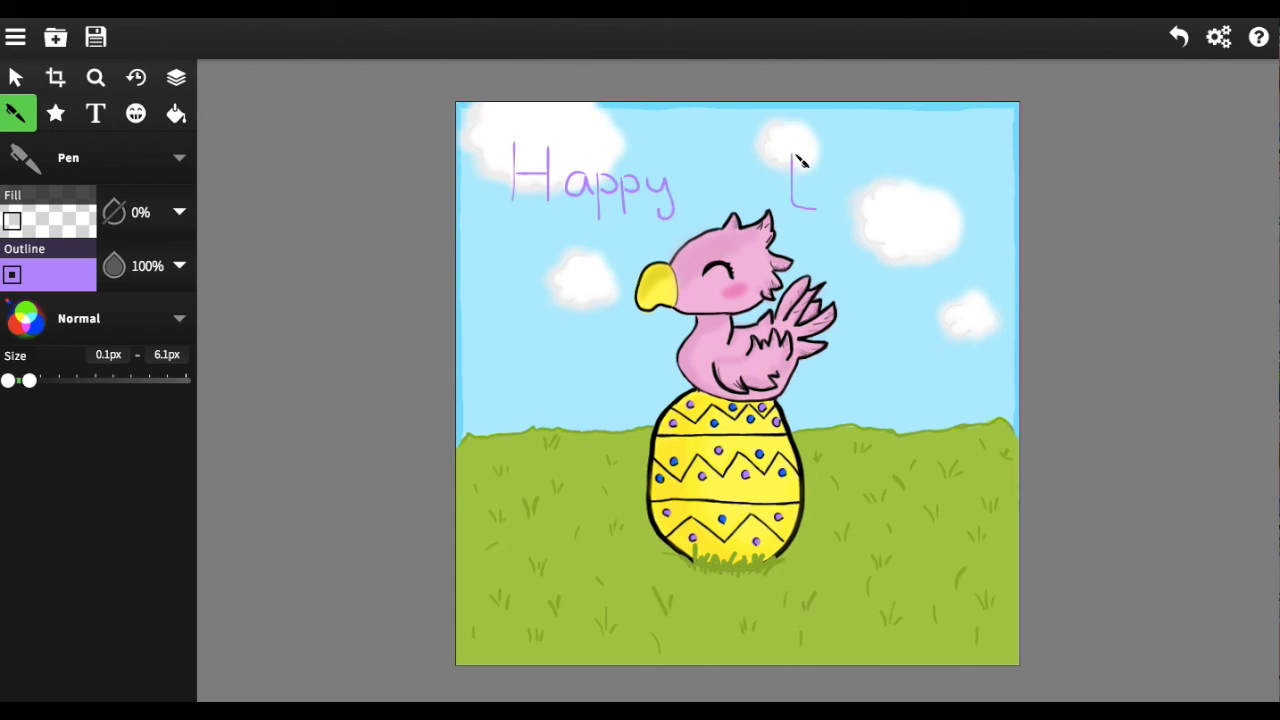
drag(912, 196, 918, 206)
drag(930, 182, 945, 184)
click(16, 77)
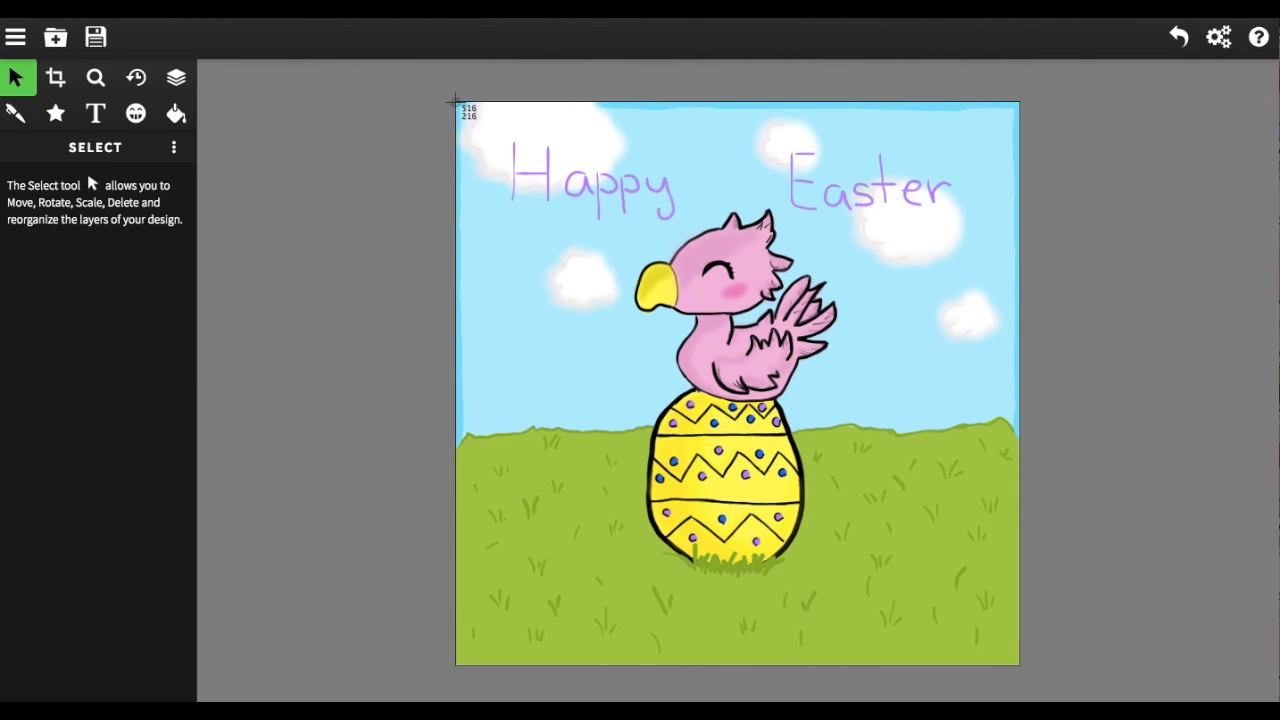
click(463, 108)
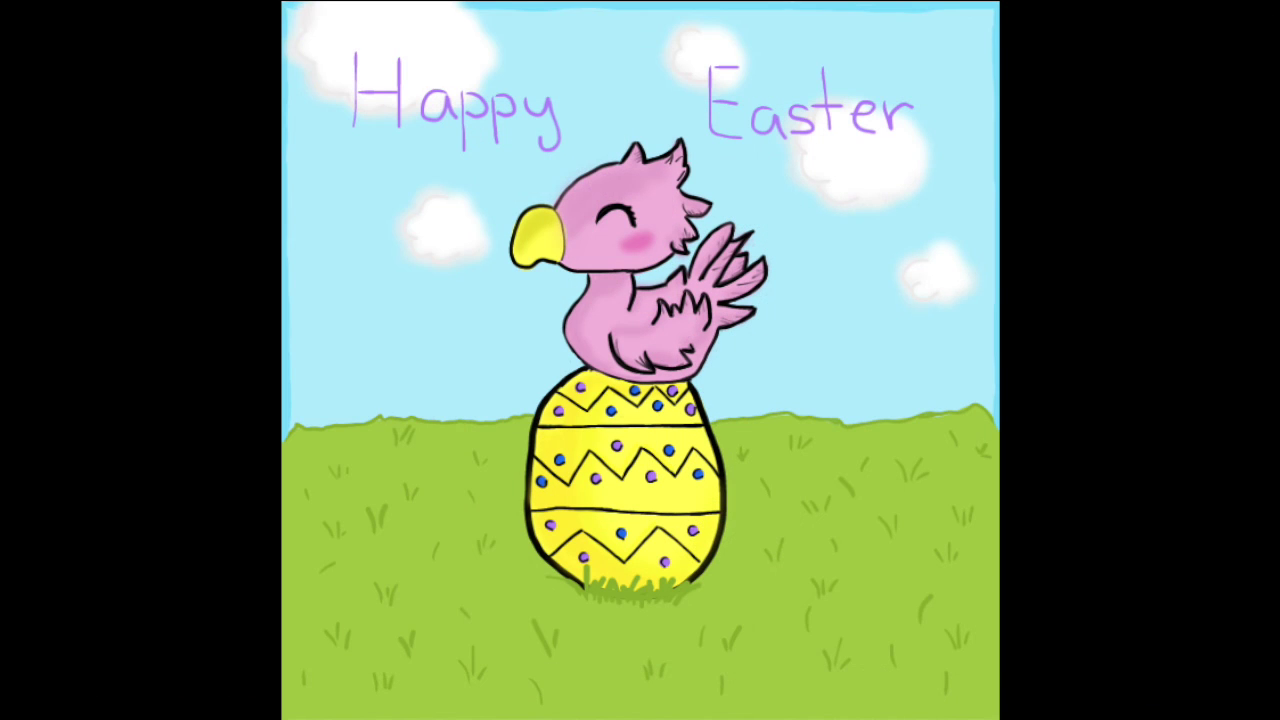